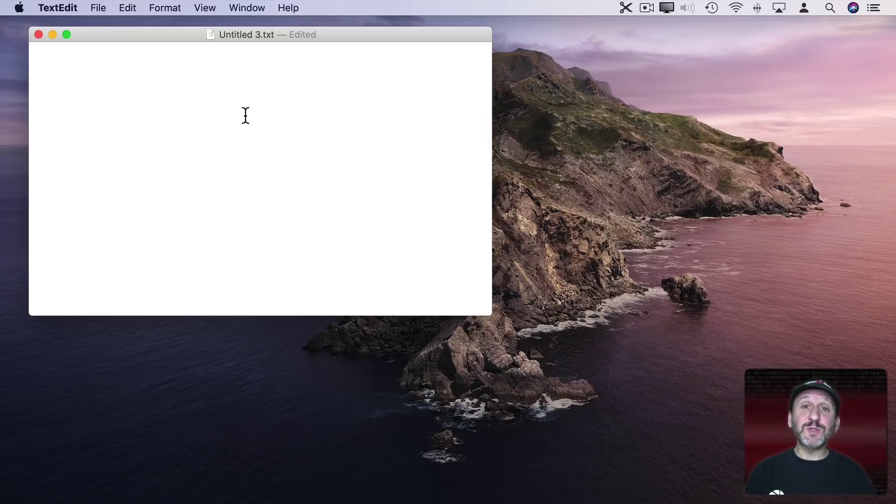
# Step: Open the Emoji & Symbols picker, search for 'happy', then replace the search with 'sum'
pyautogui.press('ctrl+super')
pyautogui.press('ctrl+super+space')
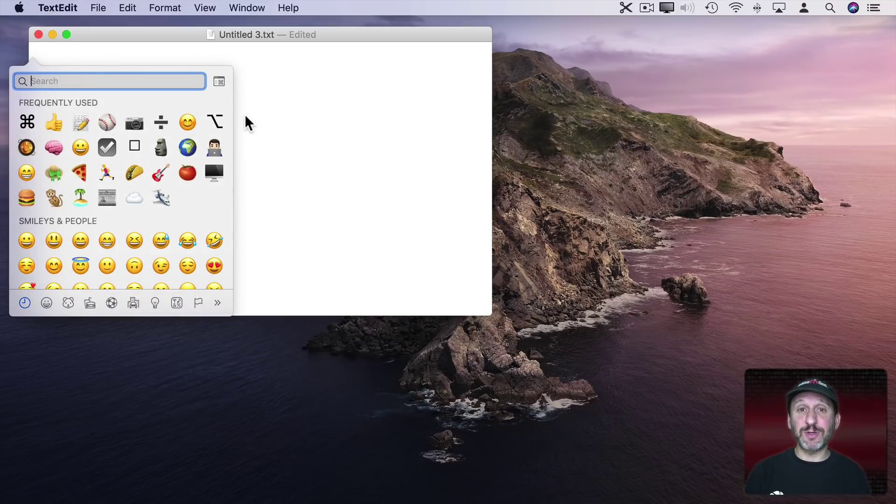
pyautogui.scroll(-20, 110, 197)
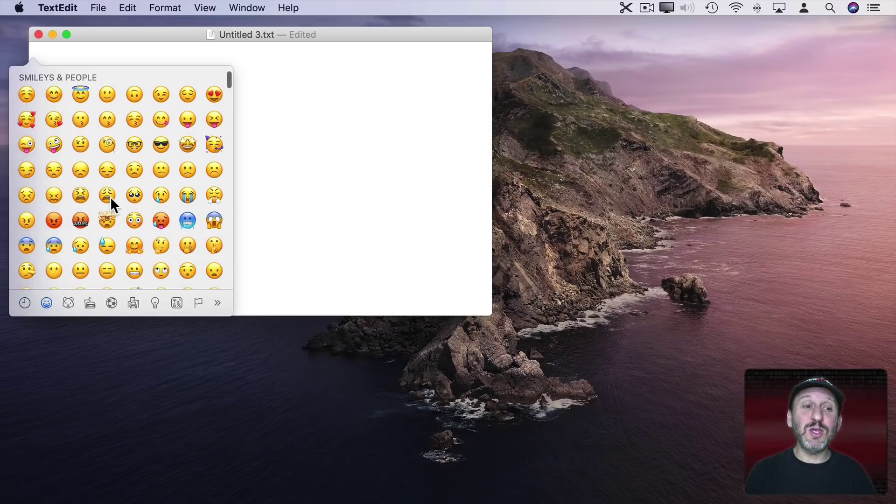
pyautogui.scroll(20, 110, 196)
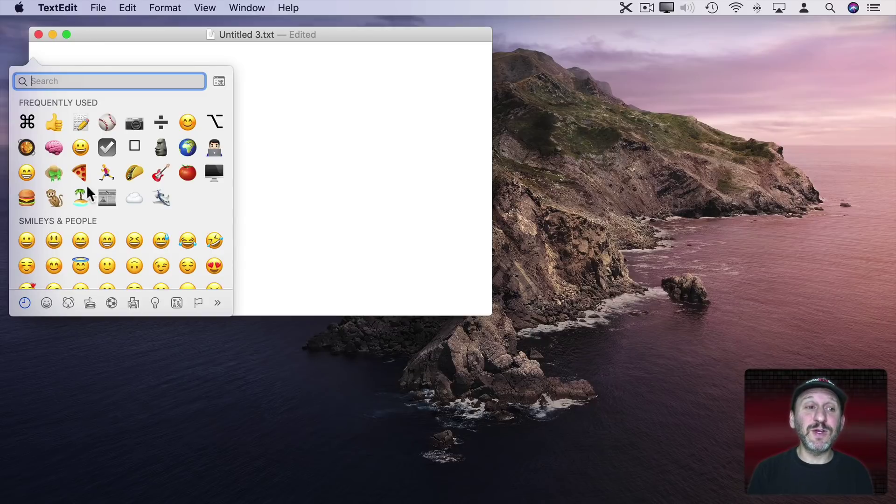
pyautogui.write('happy')
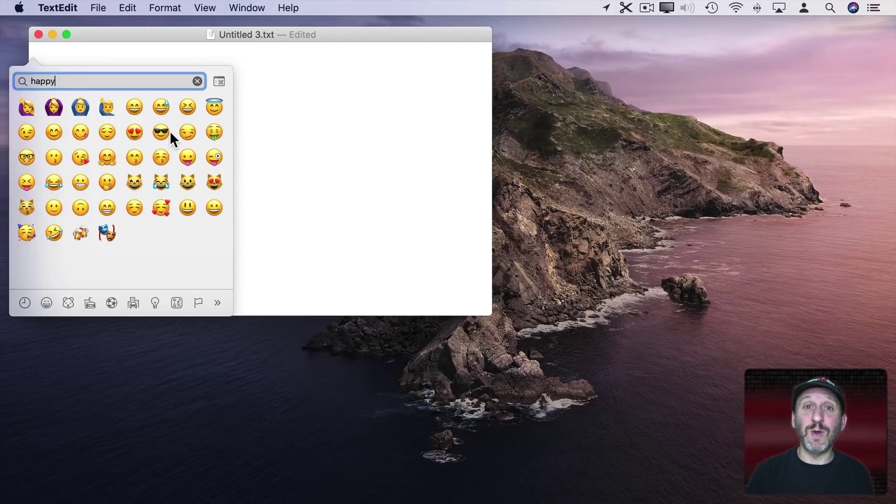
pyautogui.press('super+a')
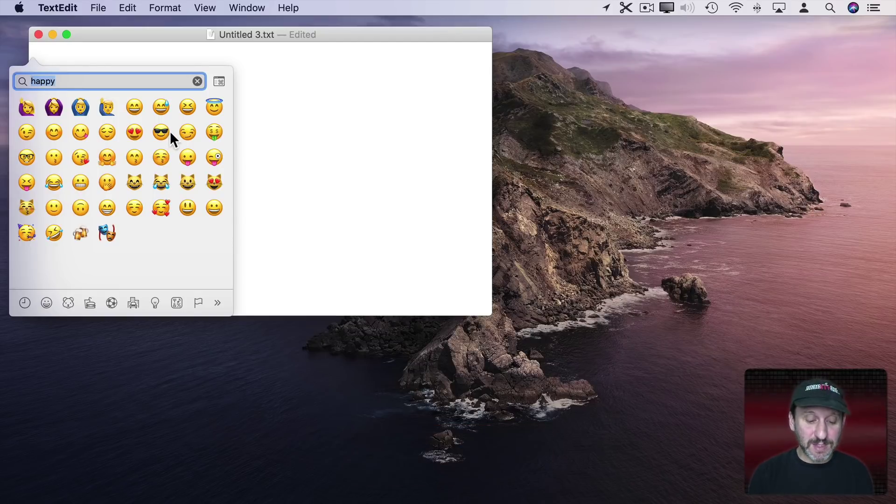
pyautogui.write('sum')
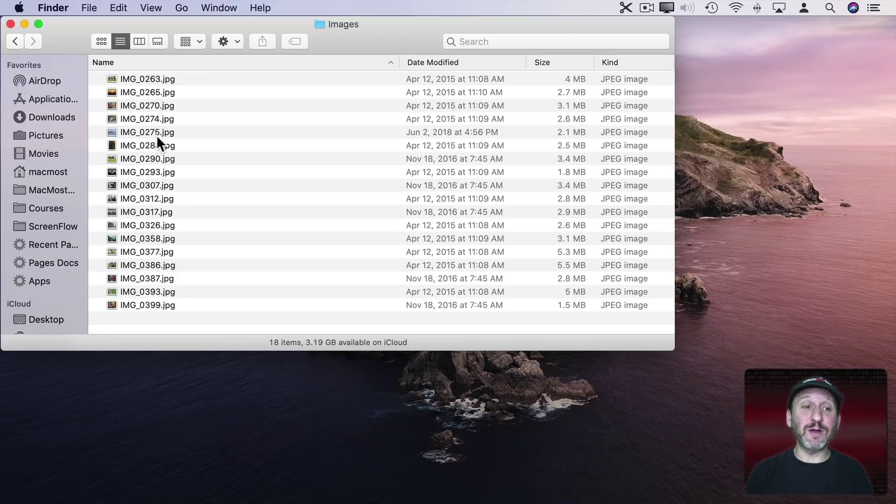
# Step: Batch-rename all 18 images, replacing 'IMG_' with 'Photo' in each file name
pyautogui.press('super+a')
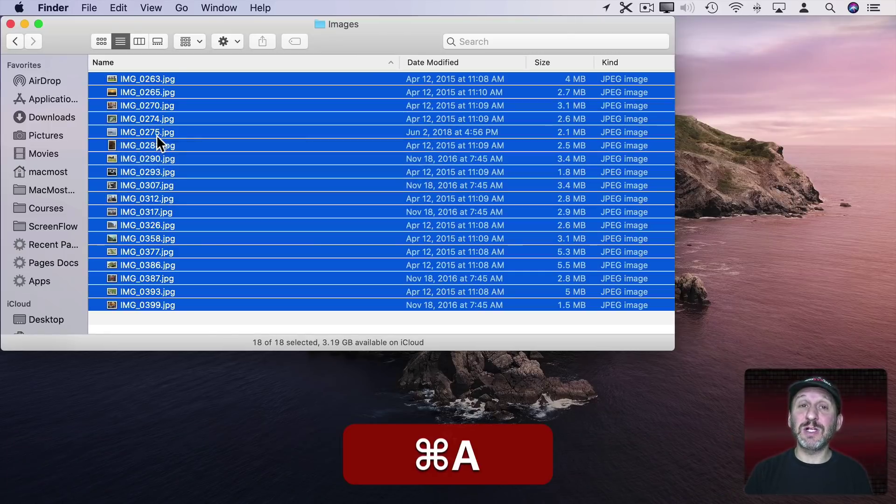
pyautogui.click(95, 7)
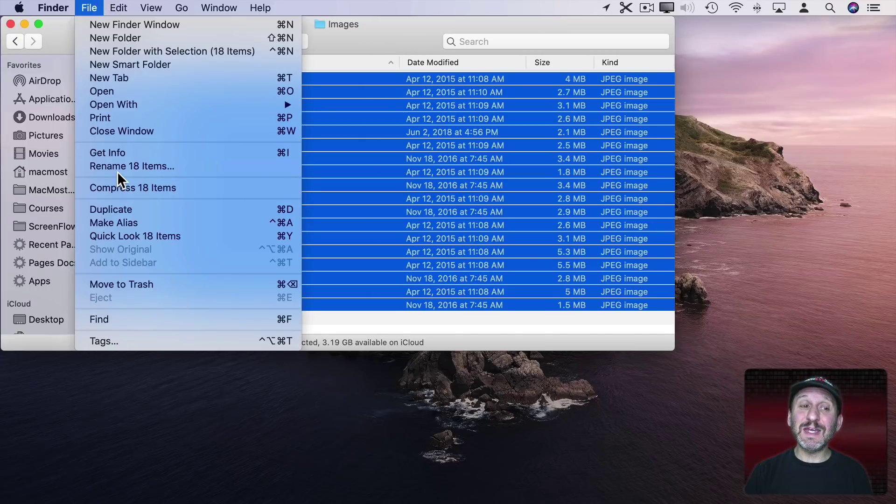
pyautogui.click(149, 166)
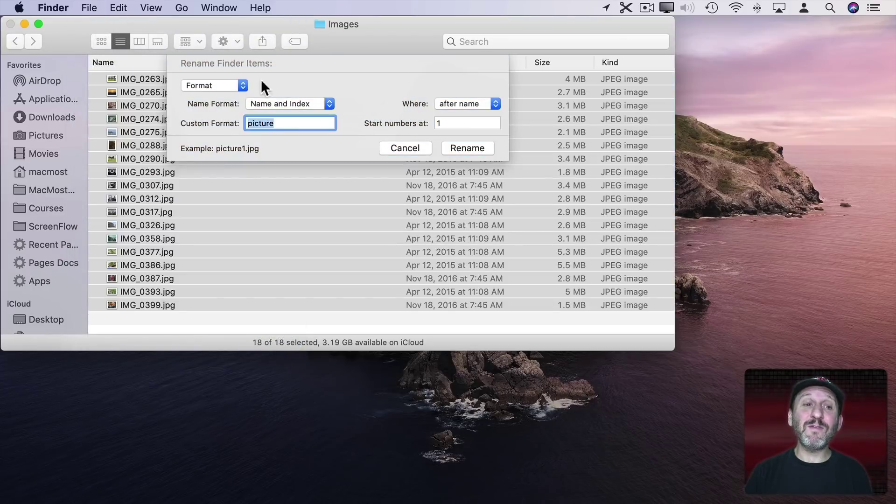
pyautogui.click(228, 85)
pyautogui.click(225, 63)
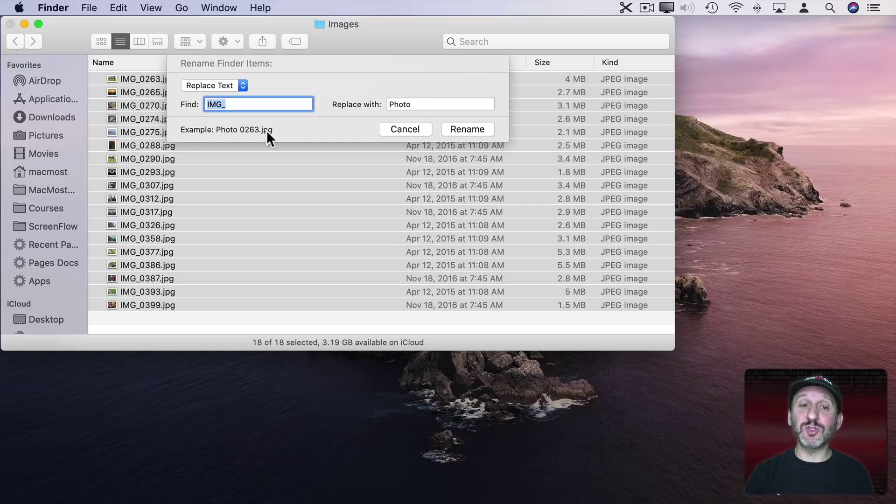
pyautogui.click(427, 105)
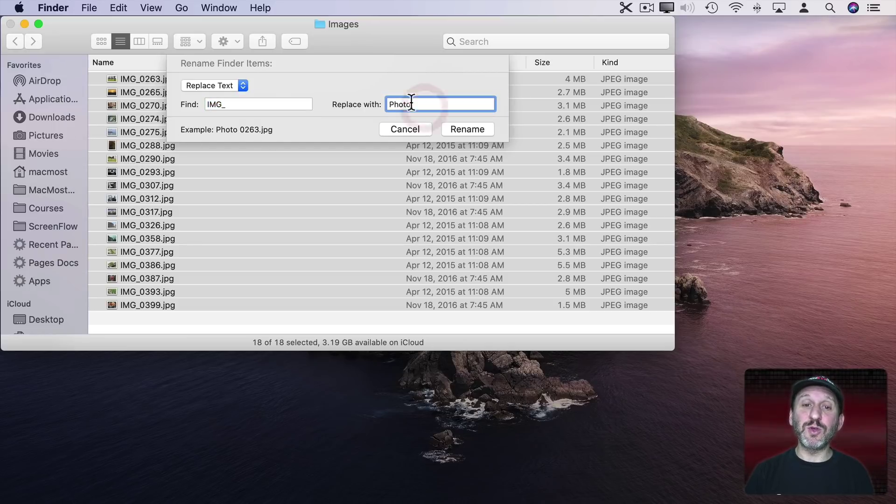
pyautogui.click(478, 129)
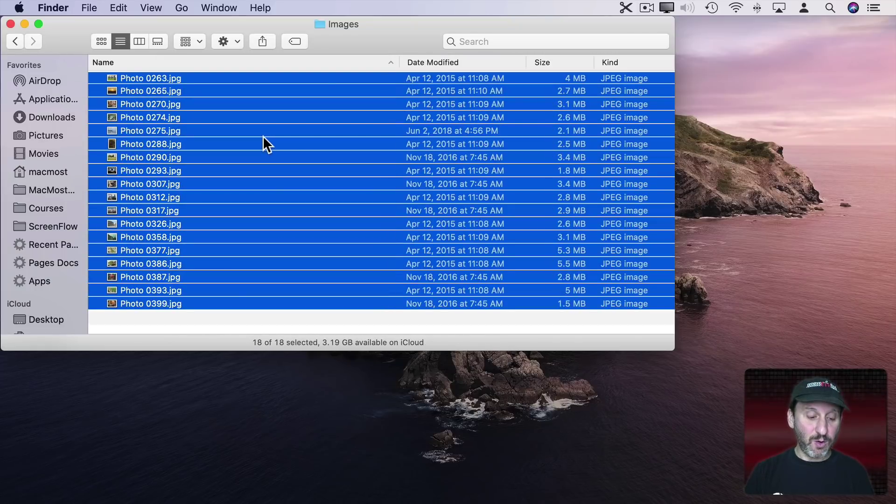
# Step: Undo the rename, then rename the 18 files with the 'picture' name and index format, starting at 1
pyautogui.press('super+z')
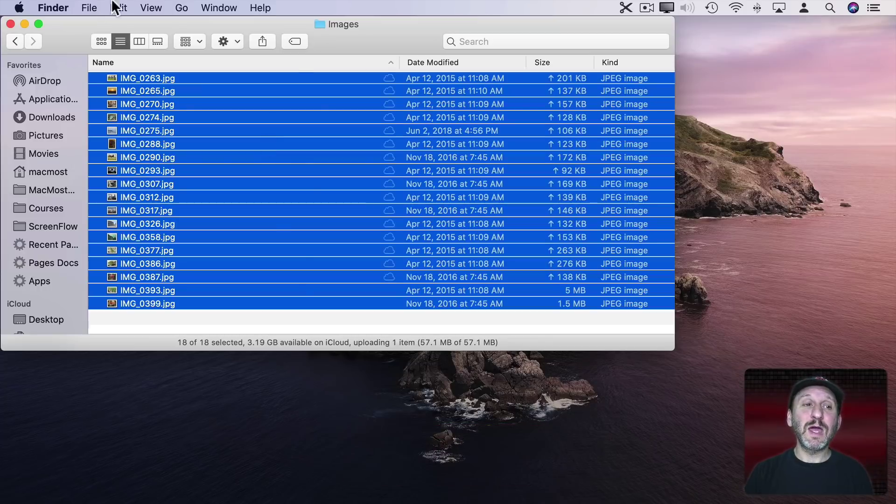
pyautogui.click(89, 8)
pyautogui.click(128, 166)
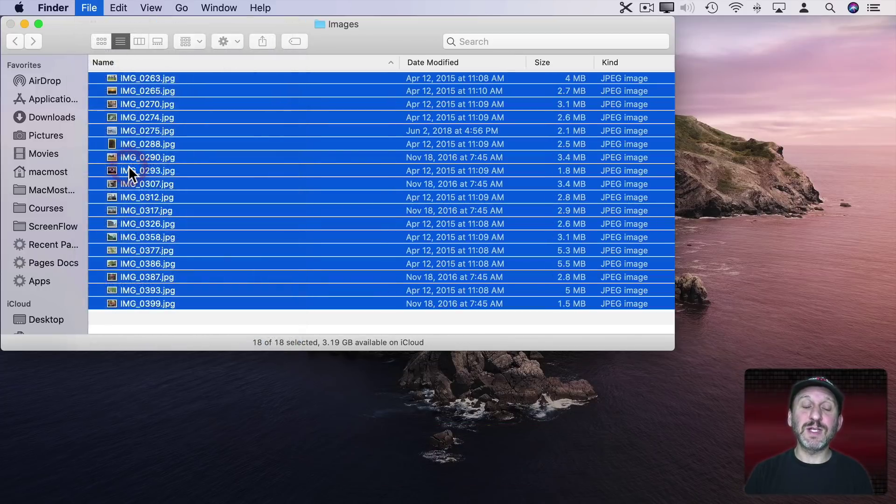
pyautogui.click(230, 86)
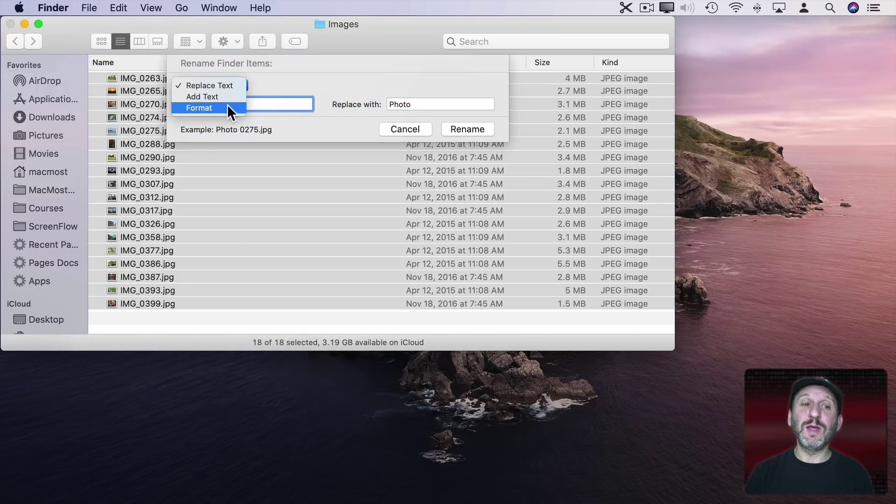
pyautogui.click(228, 108)
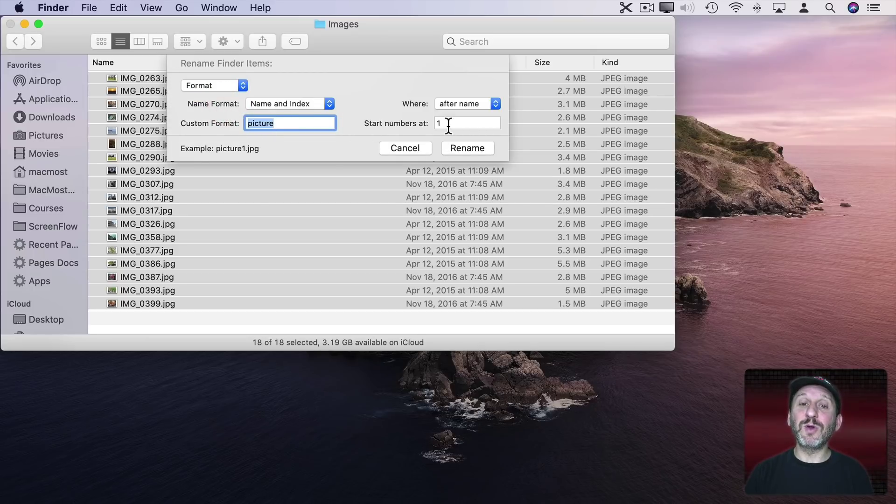
pyautogui.click(457, 149)
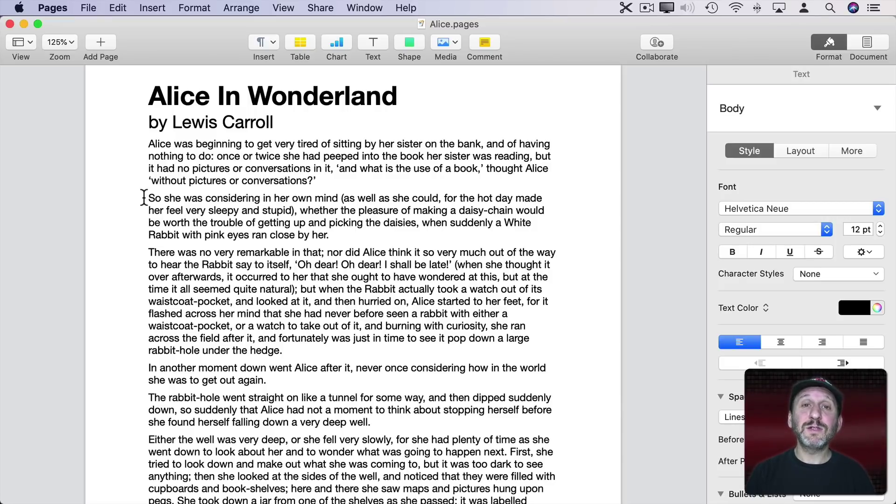
# Step: Delete the 'So she was considering' paragraph and save Alice.pages
pyautogui.moveTo(143, 198); pyautogui.dragTo(141, 243)
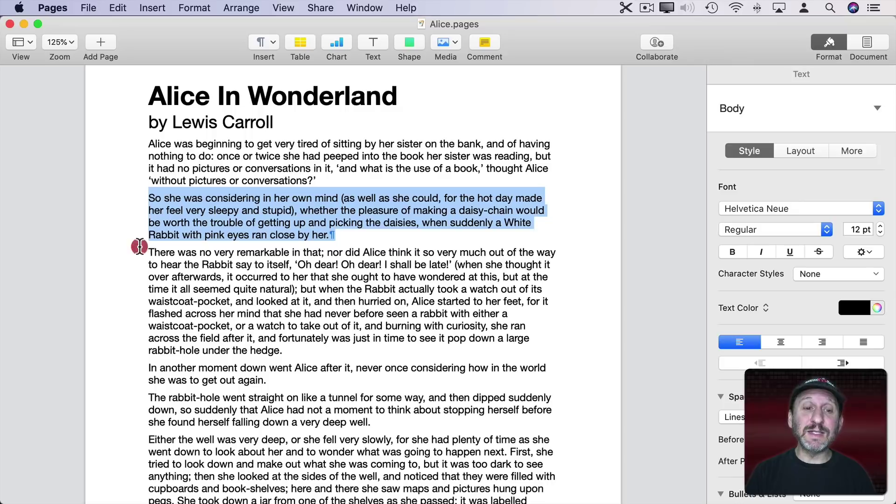
pyautogui.press('BackSpace')
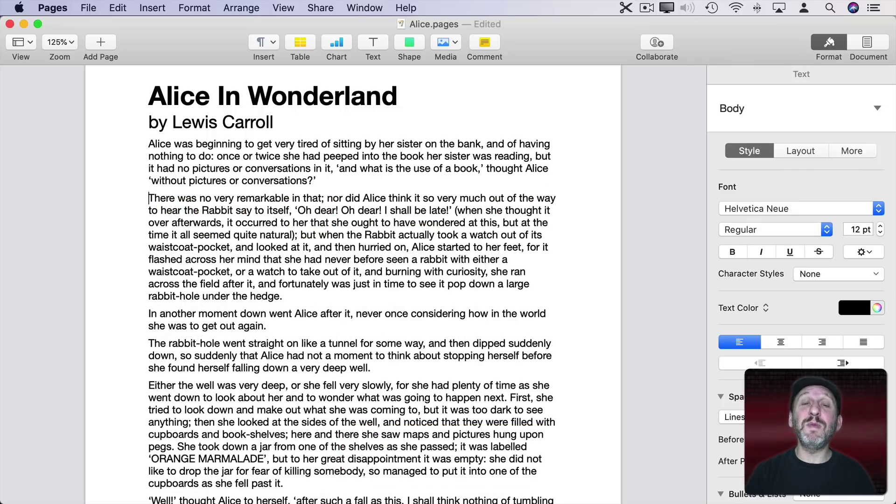
pyautogui.press('super+s')
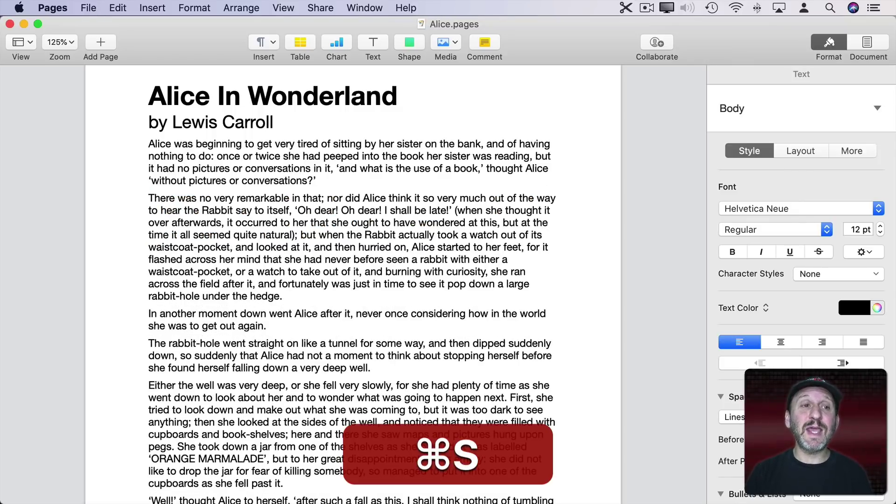
# Step: Browse all versions, bring up the 9:32 AM version and select its 'So she was considering' paragraph
pyautogui.click(89, 7)
pyautogui.moveTo(140, 139)
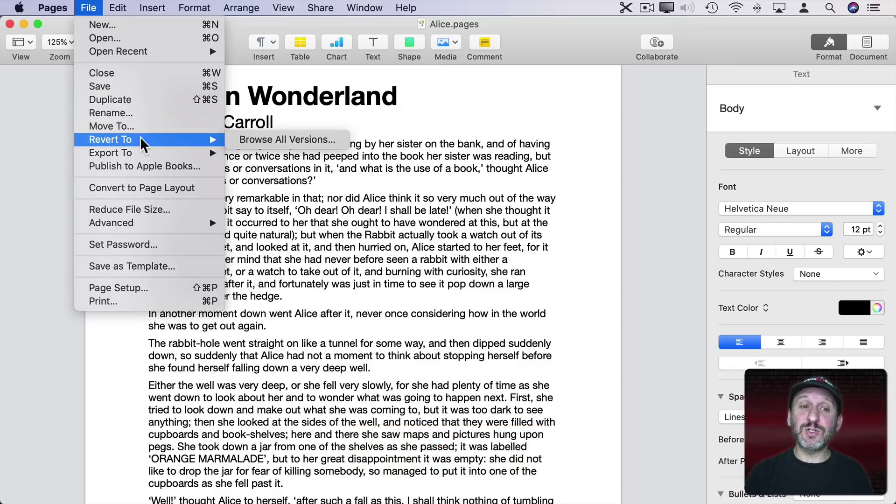
pyautogui.click(263, 140)
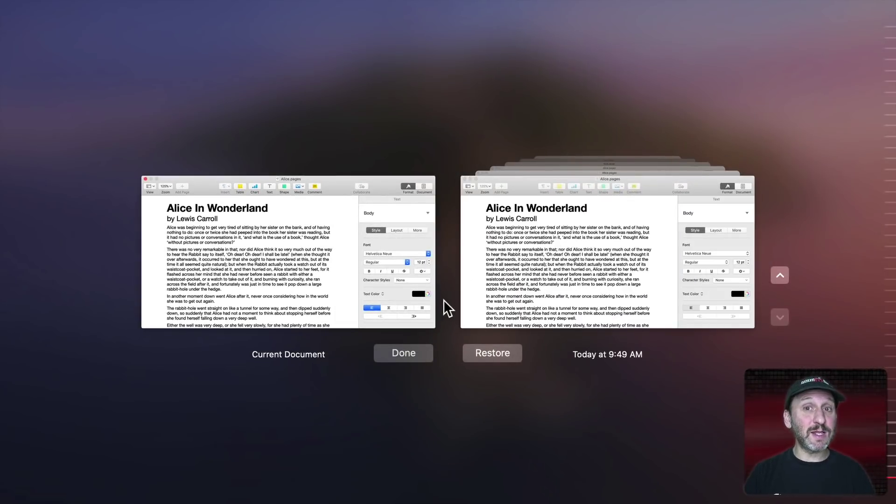
pyautogui.click(780, 275)
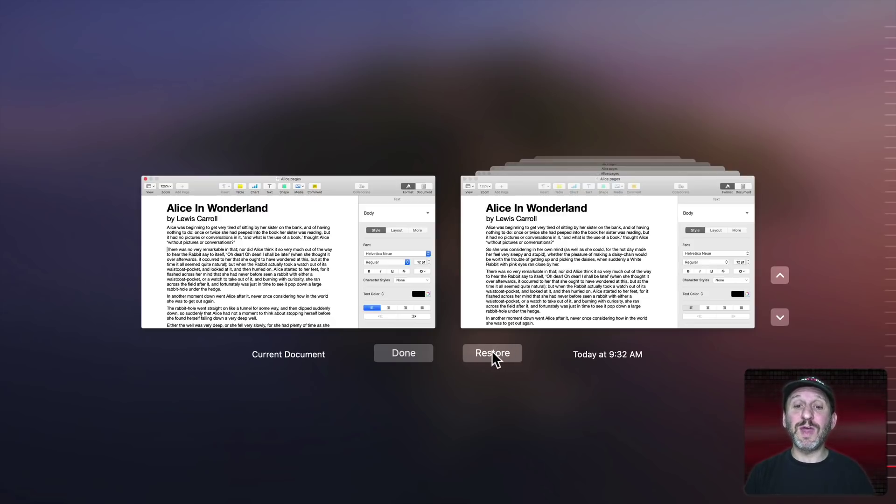
pyautogui.click(489, 250)
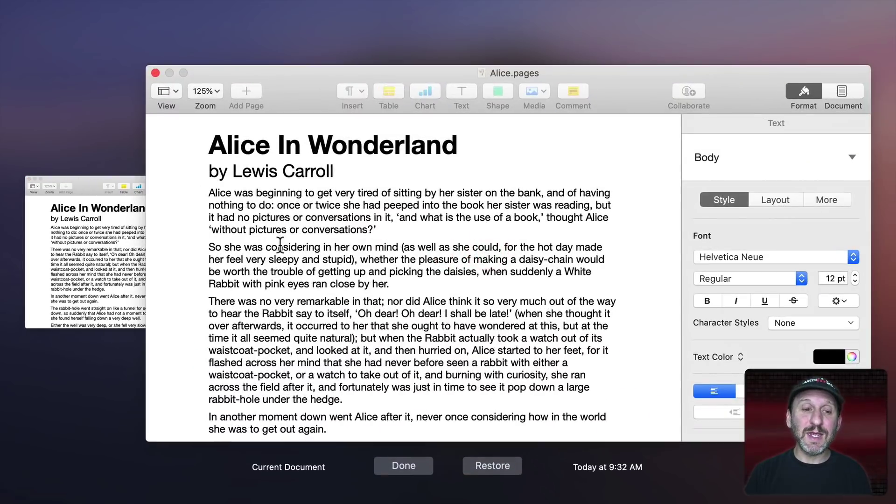
pyautogui.moveTo(209, 247); pyautogui.dragTo(406, 286)
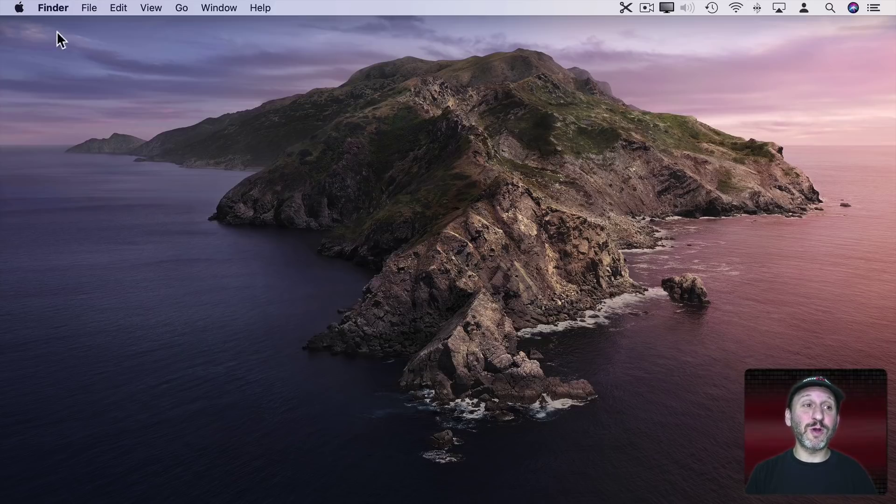
# Step: Open the Hot Corners settings in System Preferences' Mission Control pane
pyautogui.click(19, 8)
pyautogui.click(24, 43)
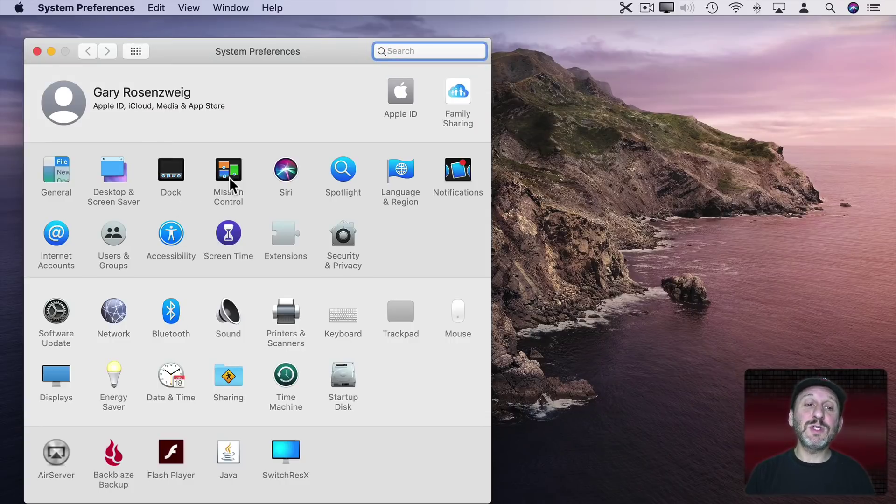
pyautogui.click(229, 175)
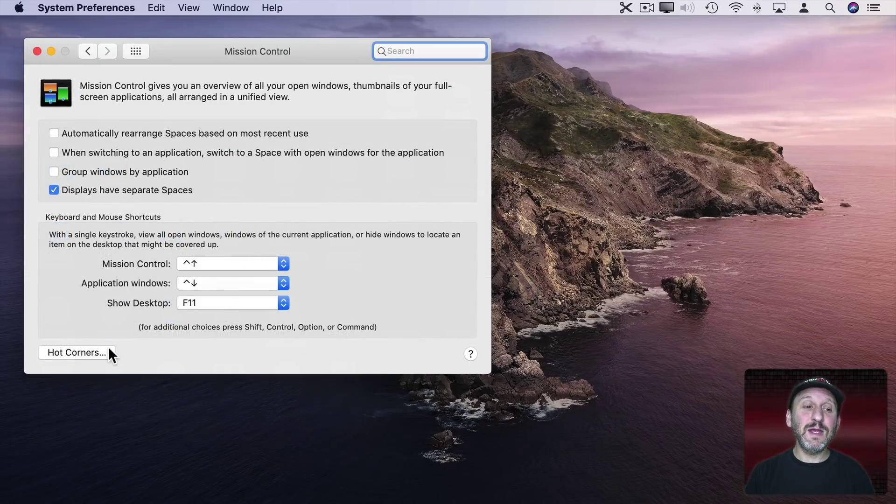
pyautogui.click(78, 352)
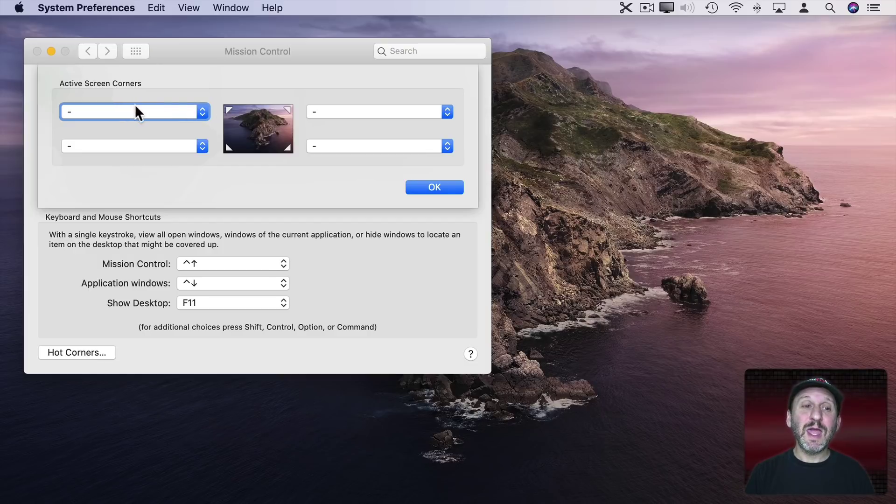
# Step: Leave the top-left corner without an action and set the bottom-right corner to Command-Lock Screen
pyautogui.click(140, 116)
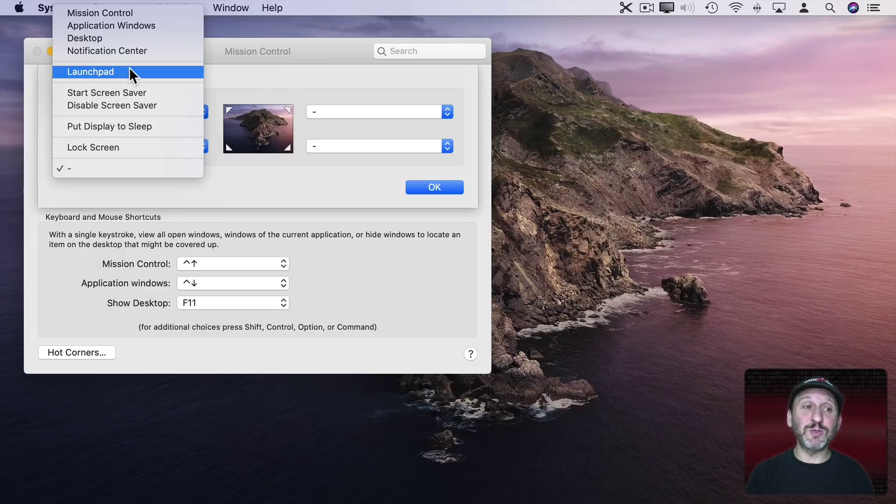
pyautogui.click(276, 61)
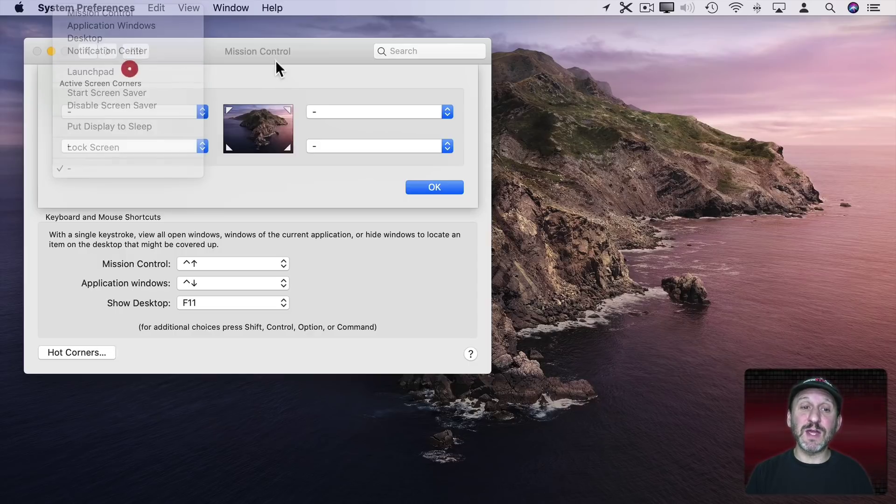
pyautogui.click(337, 147)
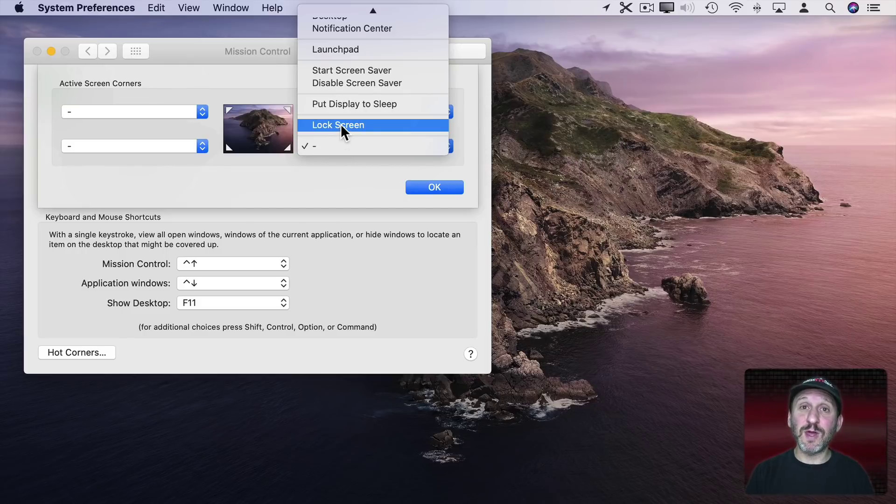
pyautogui.click(338, 147)
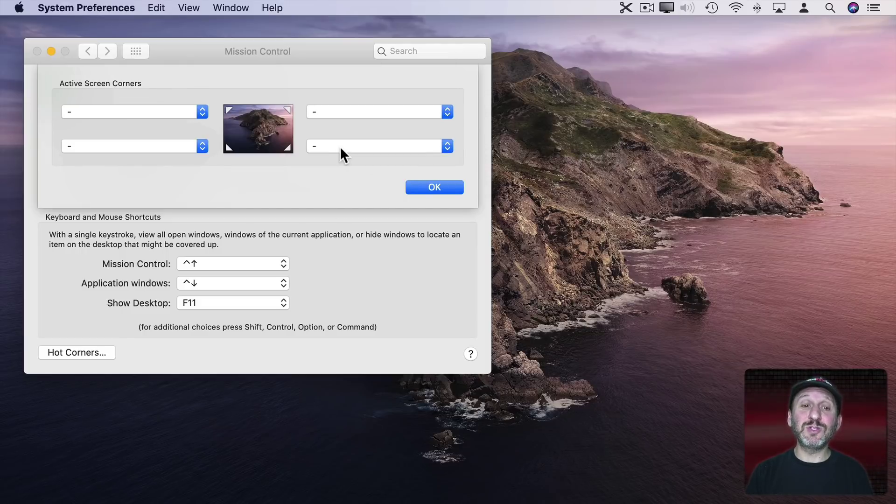
pyautogui.click(339, 147)
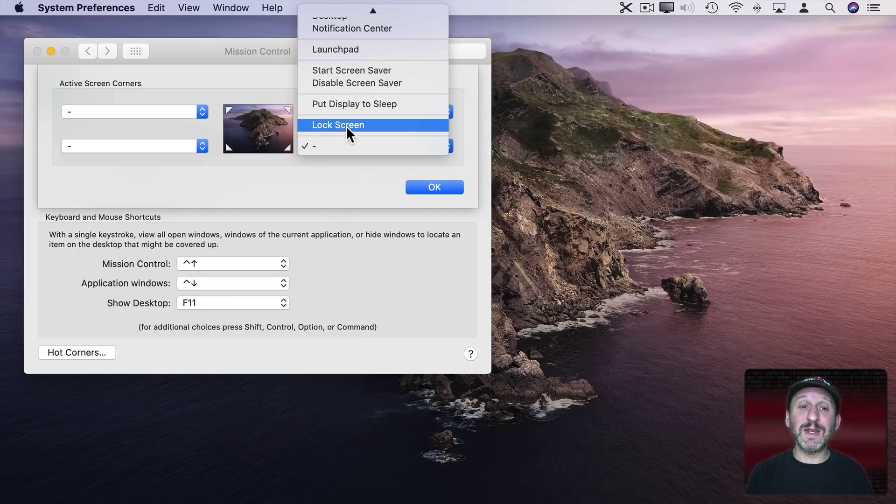
pyautogui.press('super')
pyautogui.keyDown('super'); pyautogui.click(347, 126); pyautogui.keyUp('super')
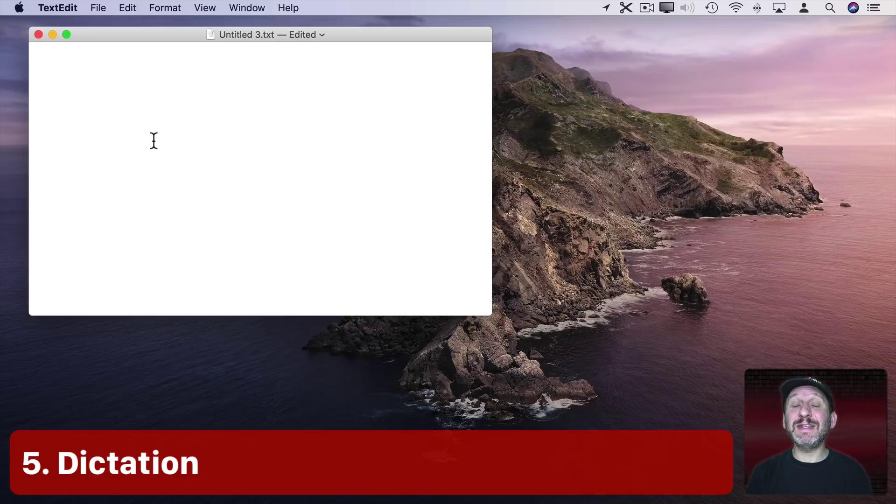
pyautogui.click(19, 8)
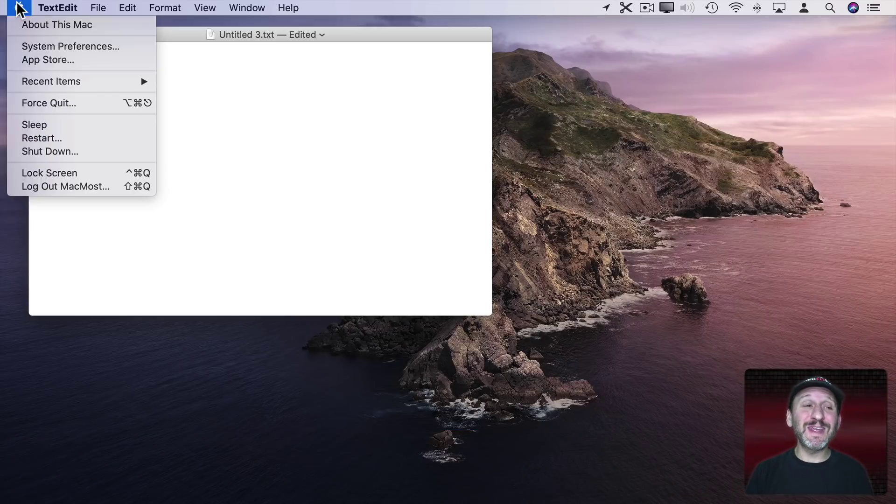
pyautogui.click(27, 46)
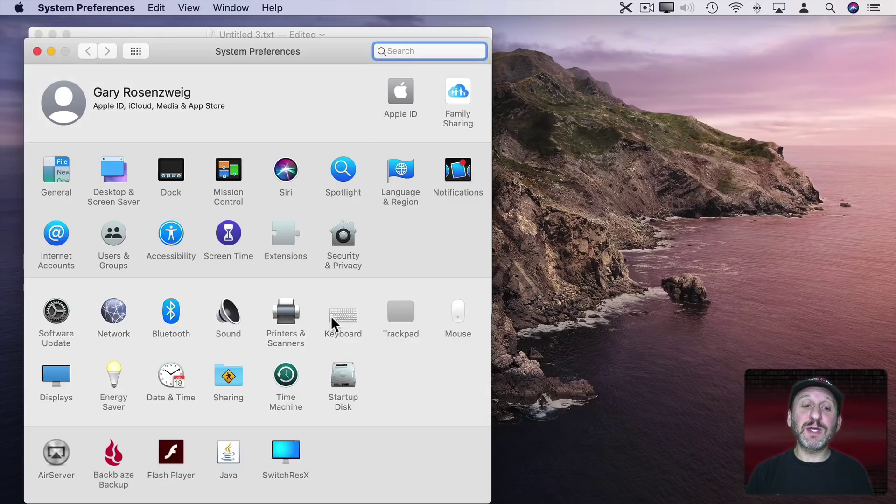
pyautogui.click(335, 317)
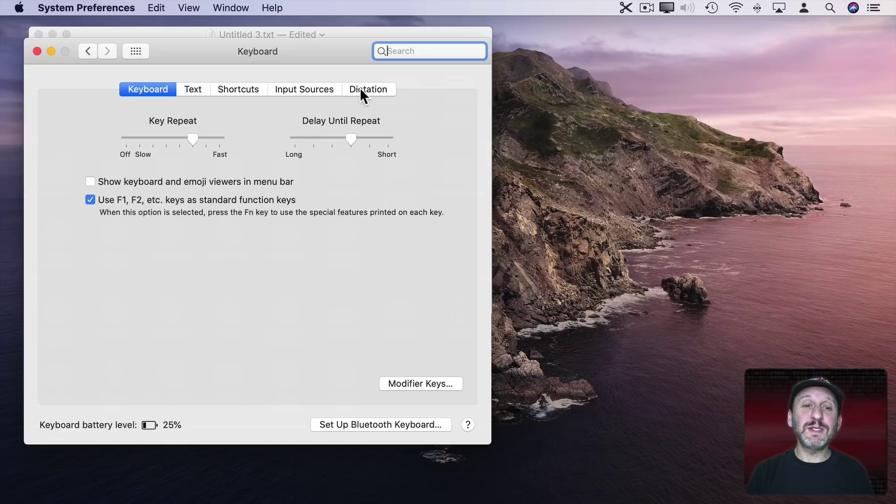
pyautogui.click(365, 88)
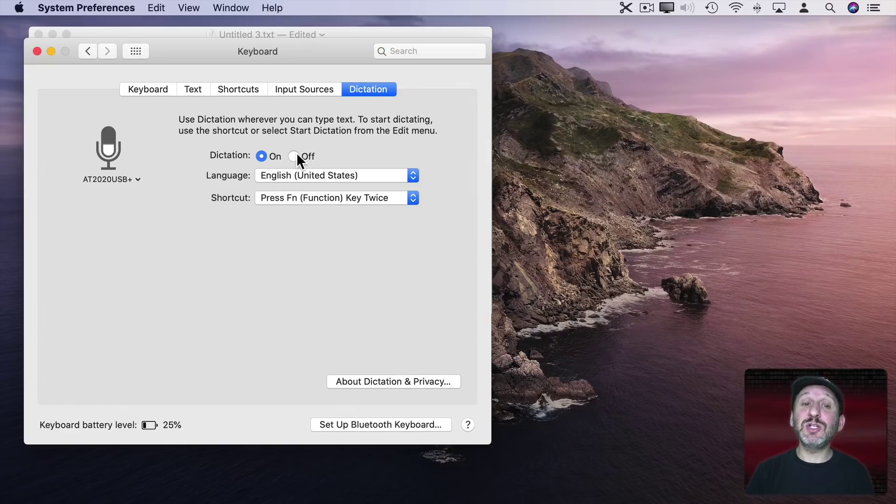
pyautogui.click(282, 198)
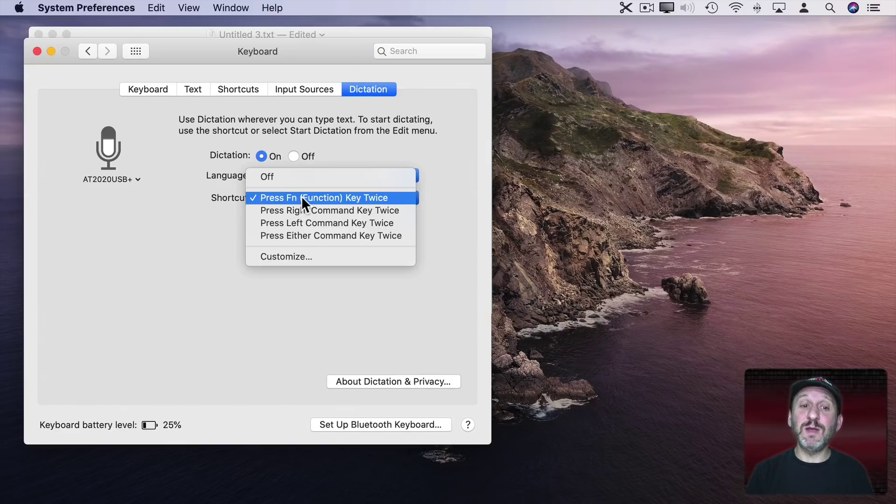
pyautogui.click(216, 196)
pyautogui.click(37, 51)
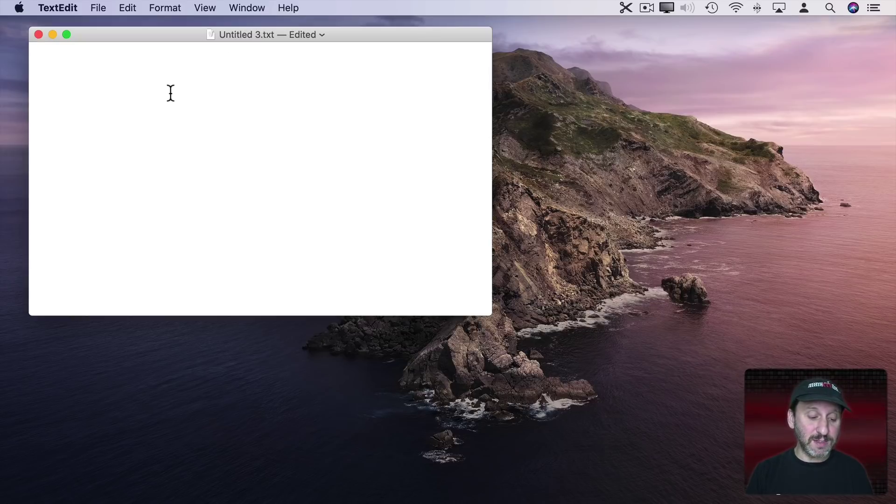
# Step: Dictate 'The quick brown fox jumps over the lazy dog.' and have it read aloud with Start Speaking
pyautogui.press('fn')
pyautogui.press('fn')
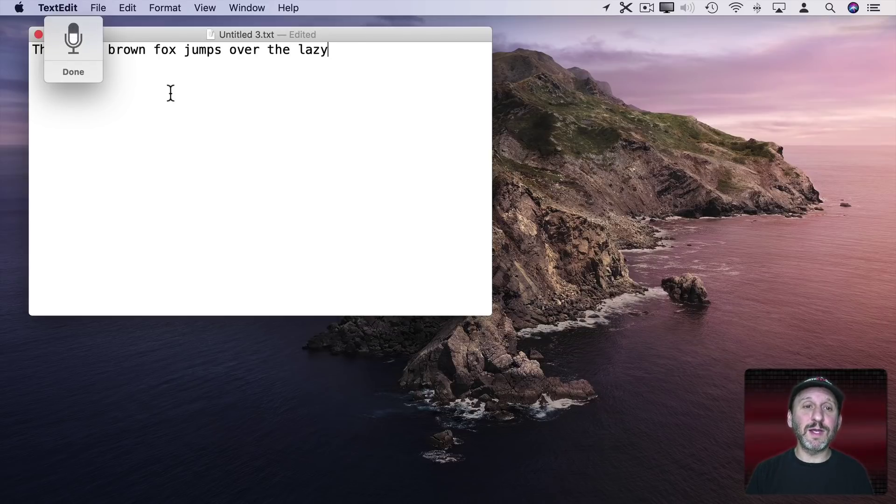
pyautogui.click(91, 74)
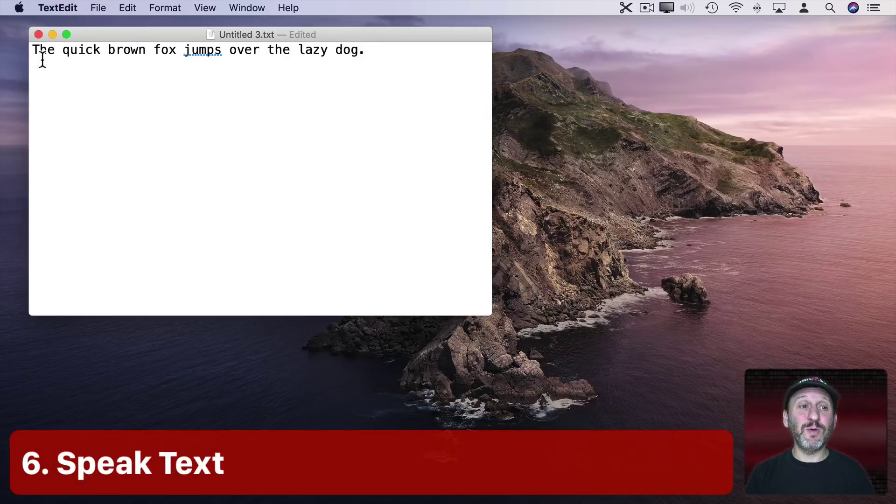
pyautogui.moveTo(386, 52); pyautogui.dragTo(26, 38)
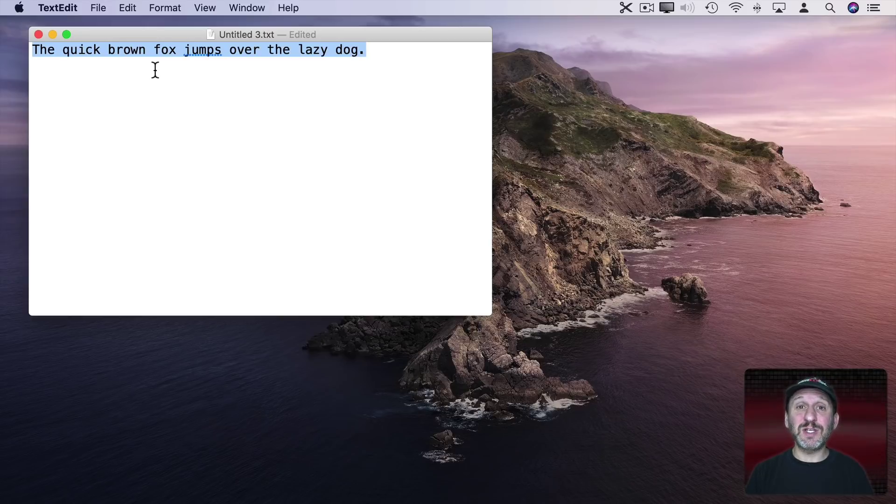
pyautogui.click(128, 7)
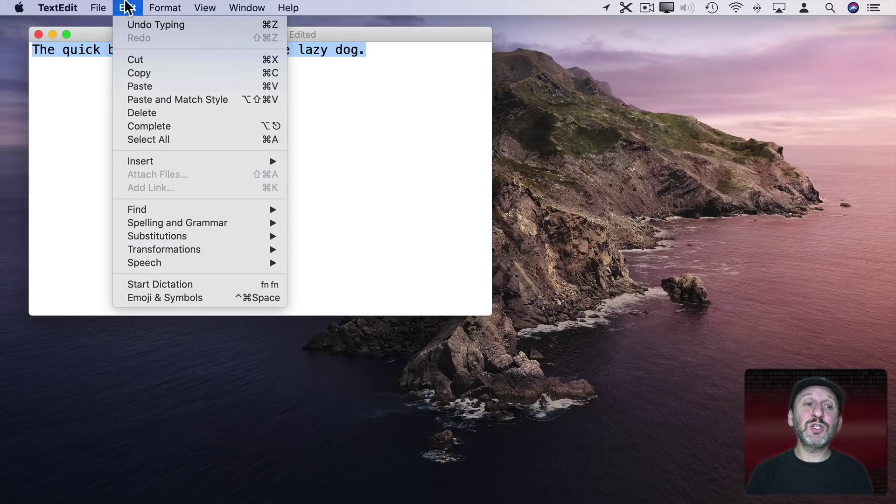
pyautogui.moveTo(149, 265)
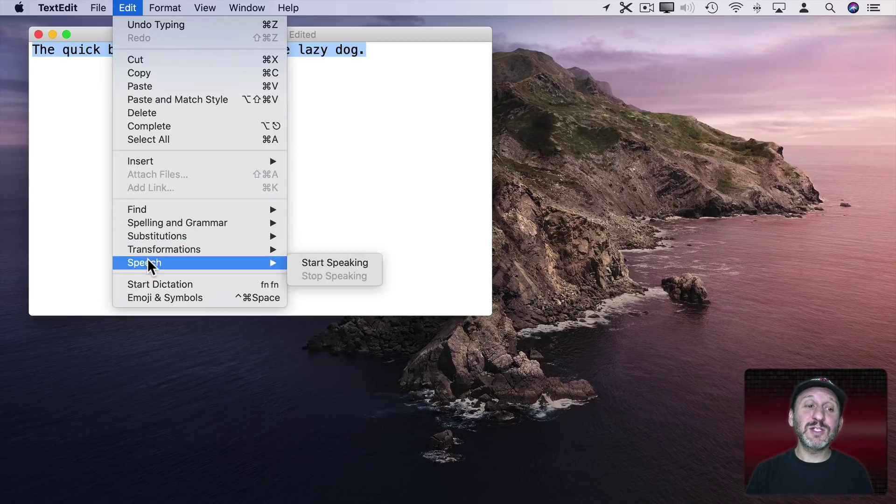
pyautogui.click(321, 264)
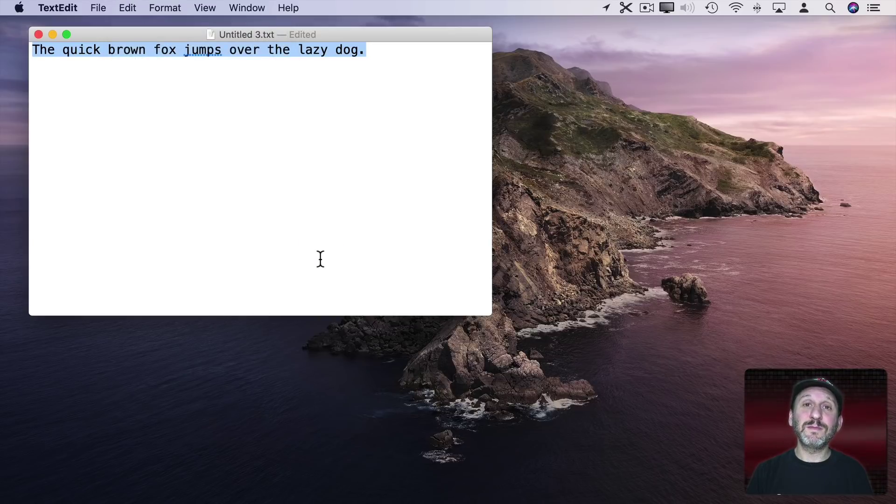
pyautogui.click(17, 8)
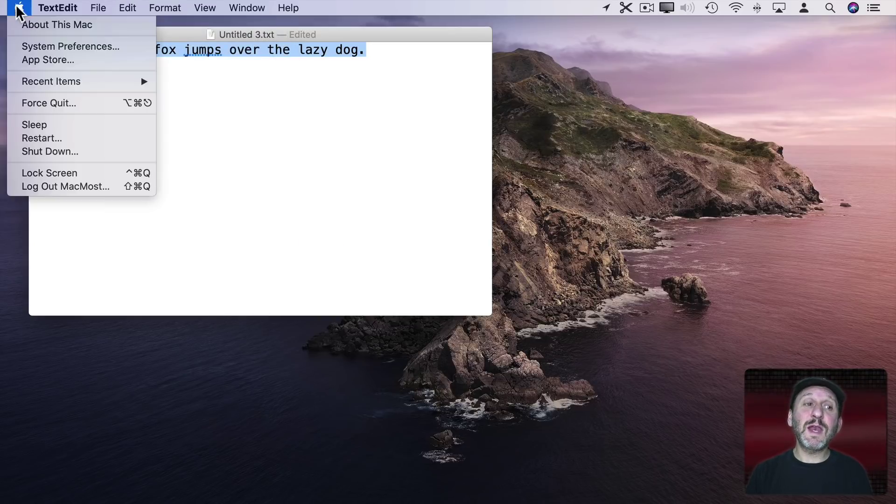
# Step: Go to Accessibility > Speech and check the System Voice list, keeping Samantha
pyautogui.click(38, 47)
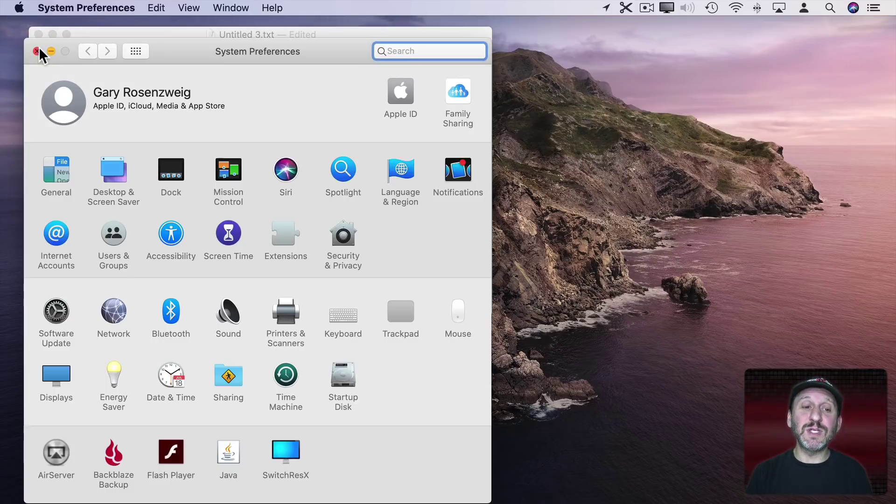
pyautogui.click(169, 233)
pyautogui.click(114, 220)
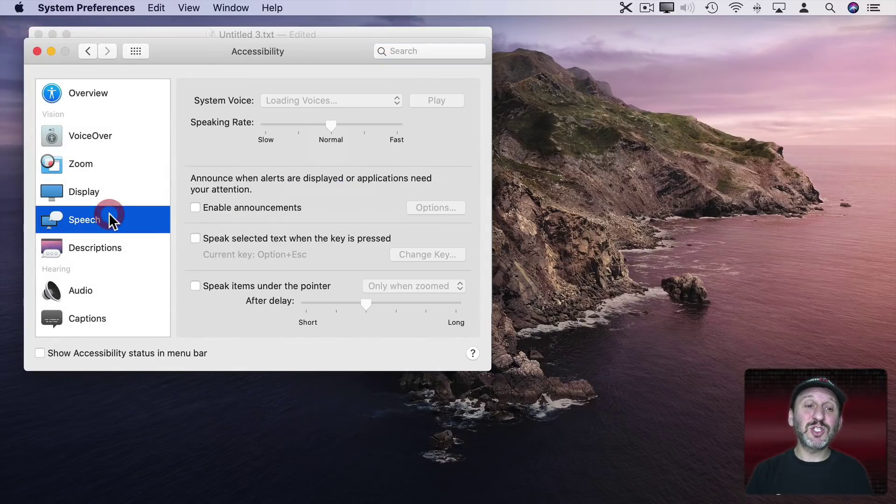
pyautogui.click(316, 105)
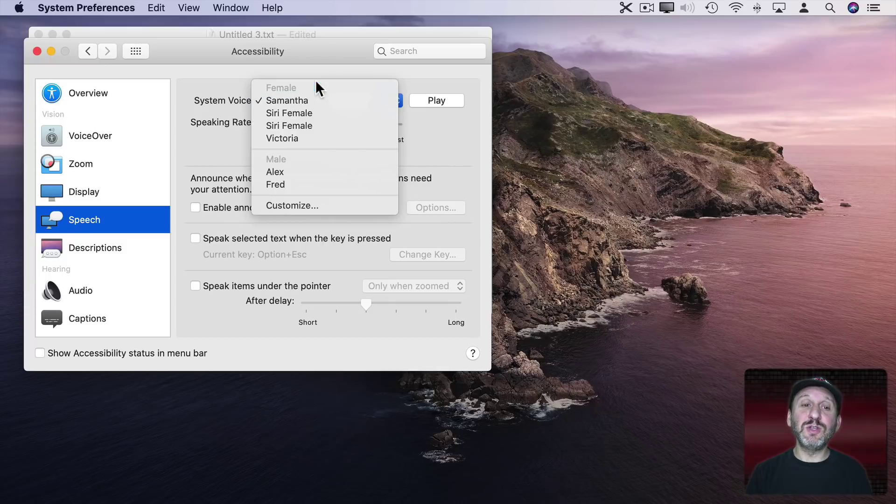
pyautogui.click(316, 41)
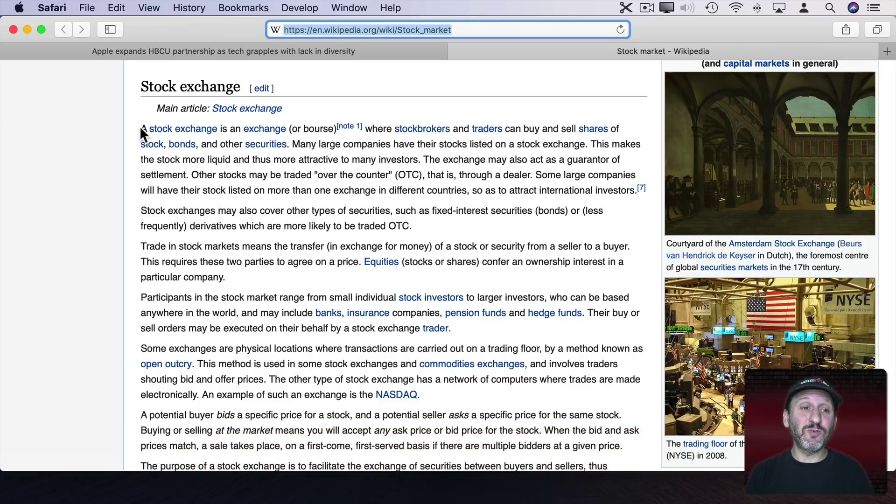
# Step: Summarize the selected stock exchange paragraphs and set the summary size to about 50%
pyautogui.moveTo(140, 127); pyautogui.dragTo(296, 342)
pyautogui.click(53, 7)
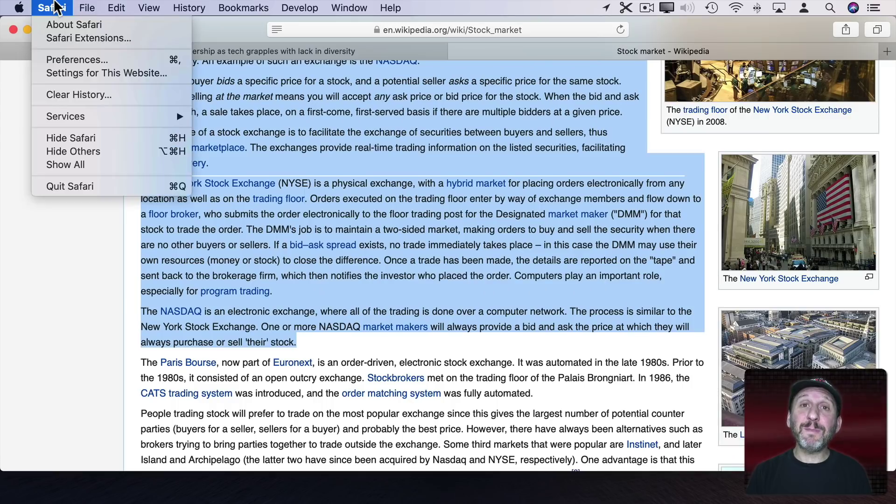
pyautogui.moveTo(108, 111)
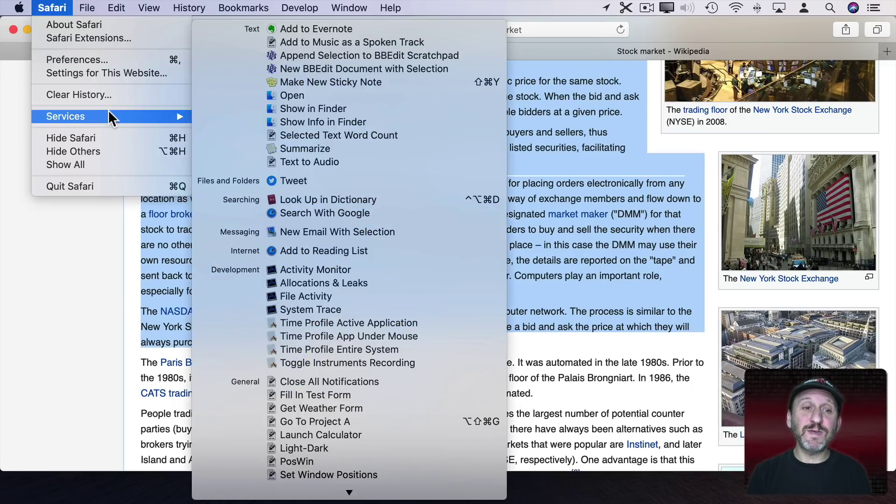
pyautogui.click(292, 148)
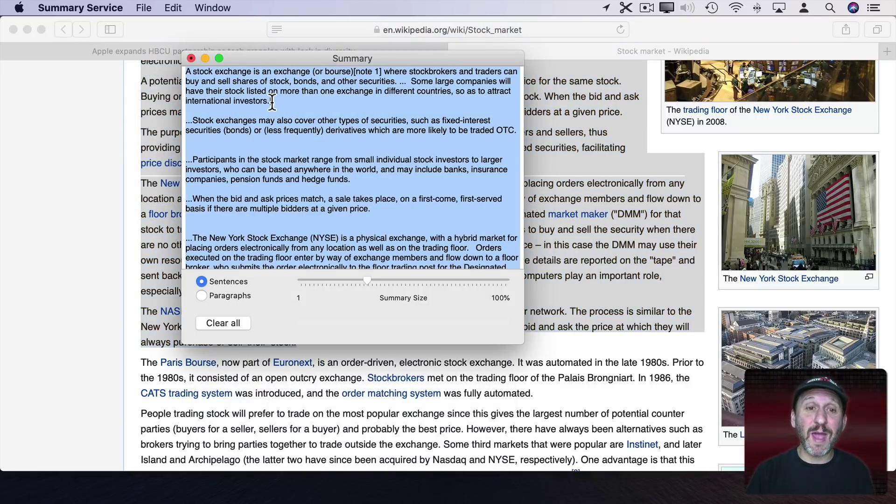
pyautogui.moveTo(368, 276); pyautogui.dragTo(523, 284)
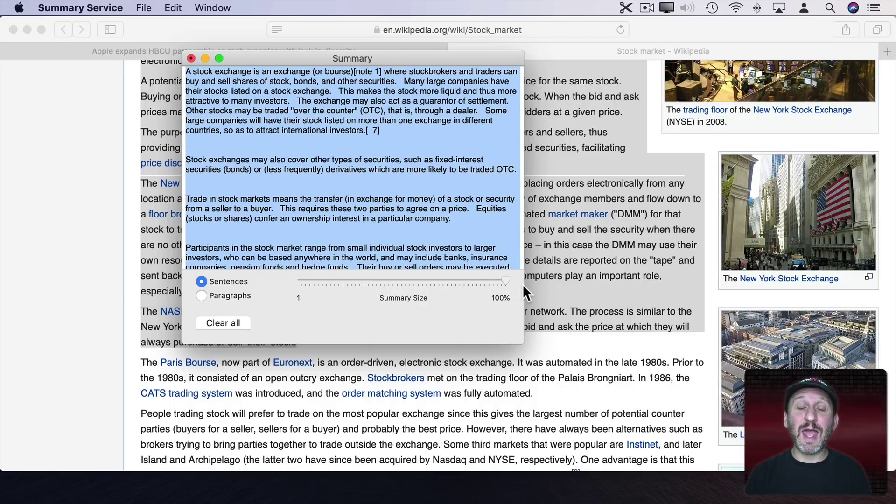
pyautogui.moveTo(523, 285); pyautogui.dragTo(350, 279)
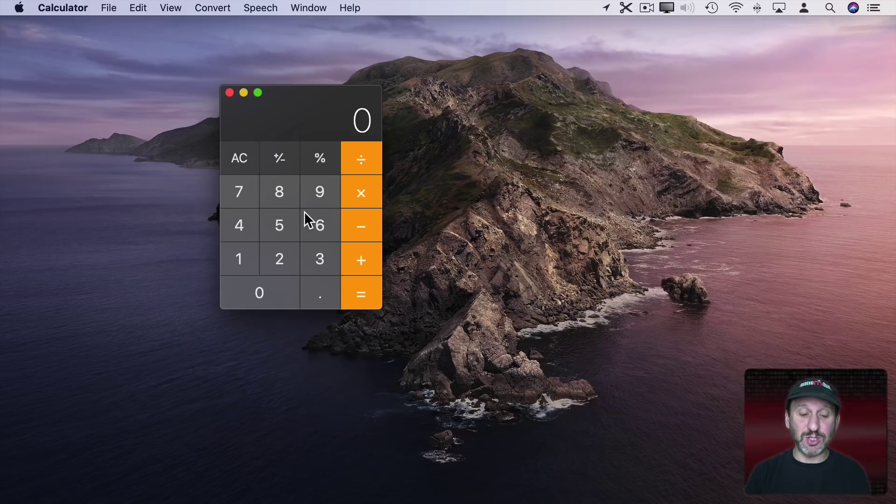
# Step: Calculate 2 + 2 = 4 and show the paper tape
pyautogui.hotkey('shift', '=')
pyautogui.hotkey('shift', '2')
pyautogui.press('Return')
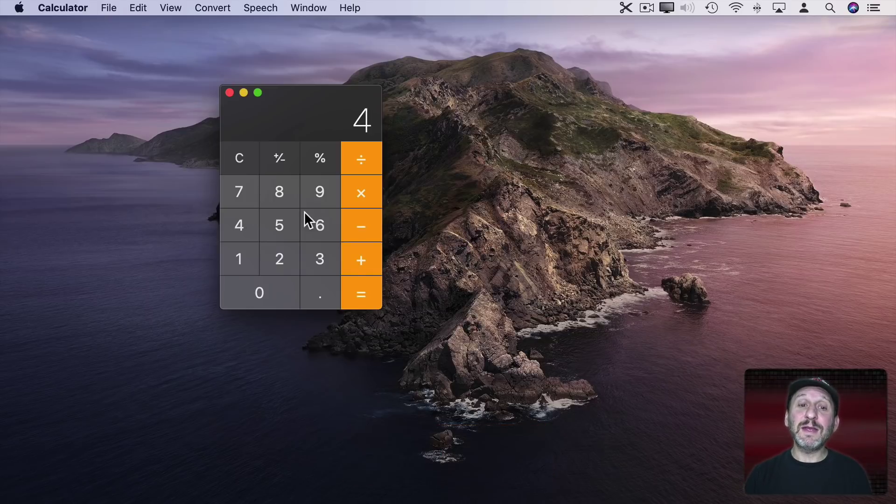
pyautogui.click(311, 9)
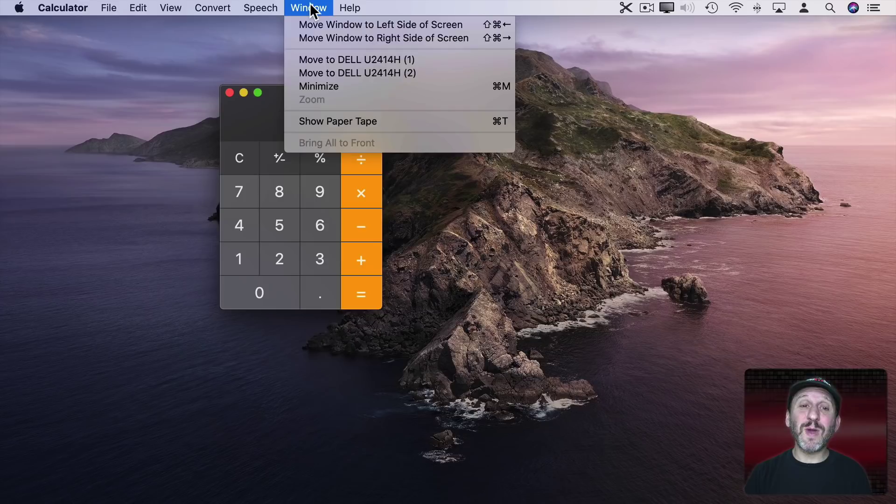
pyautogui.click(351, 122)
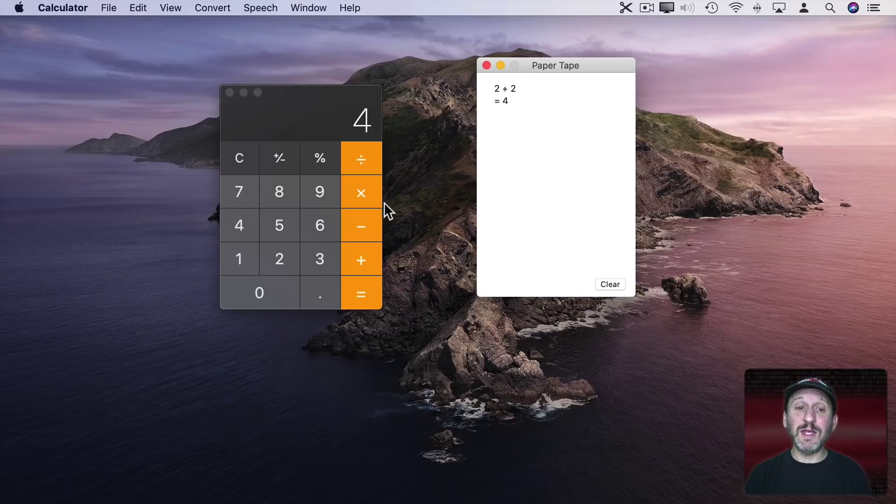
# Step: Calculate 6 × 7 = 42, select the tape's contents and start Save Tape As
pyautogui.click(324, 223)
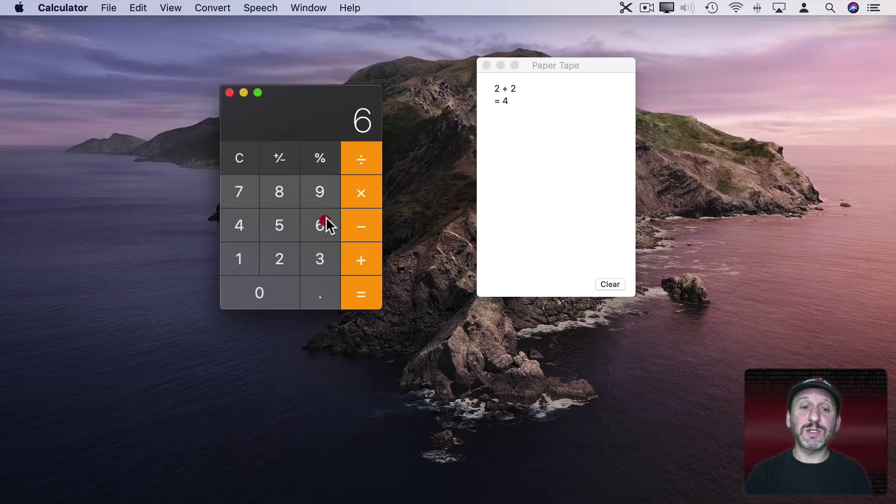
pyautogui.click(244, 192)
pyautogui.click(373, 292)
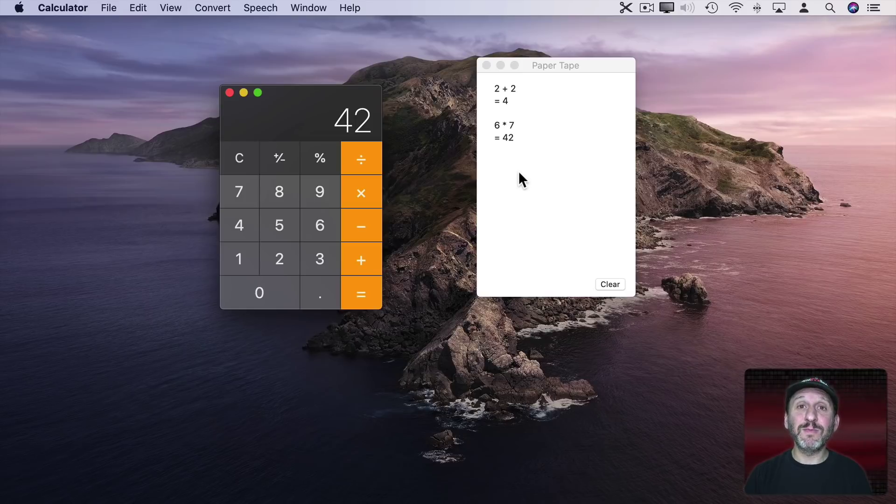
pyautogui.moveTo(519, 174); pyautogui.dragTo(473, 67)
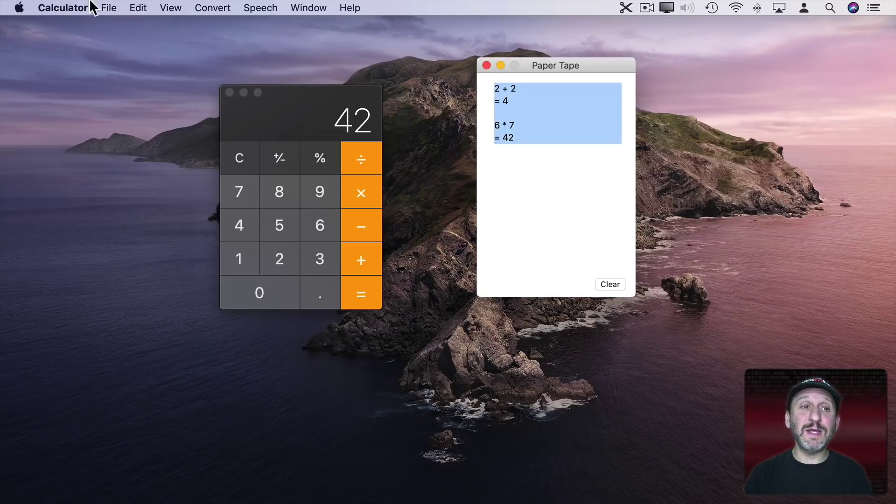
pyautogui.click(108, 7)
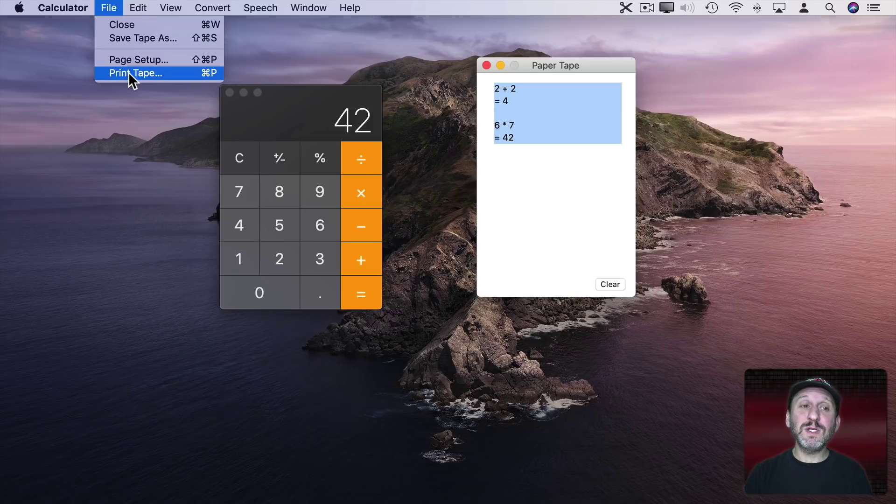
pyautogui.click(128, 38)
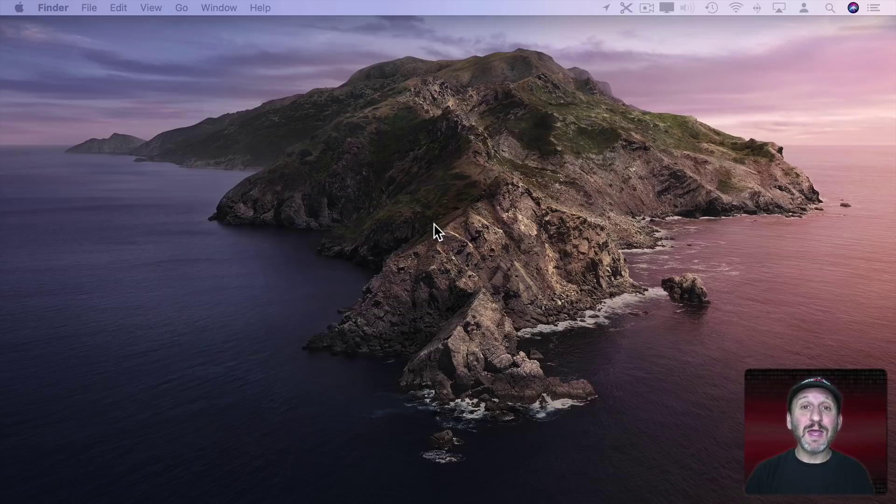
# Step: Use Spotlight to calculate 2+2 and (6+9)*5
pyautogui.press('super+space')
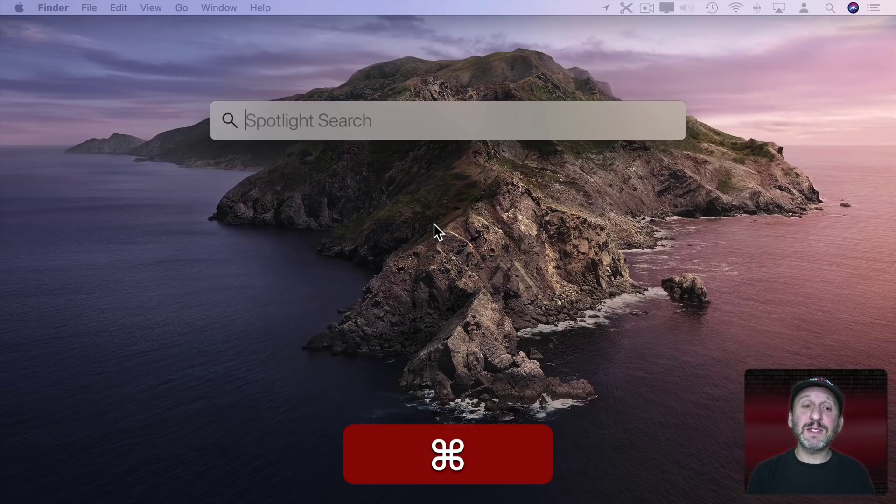
pyautogui.write('2+2')
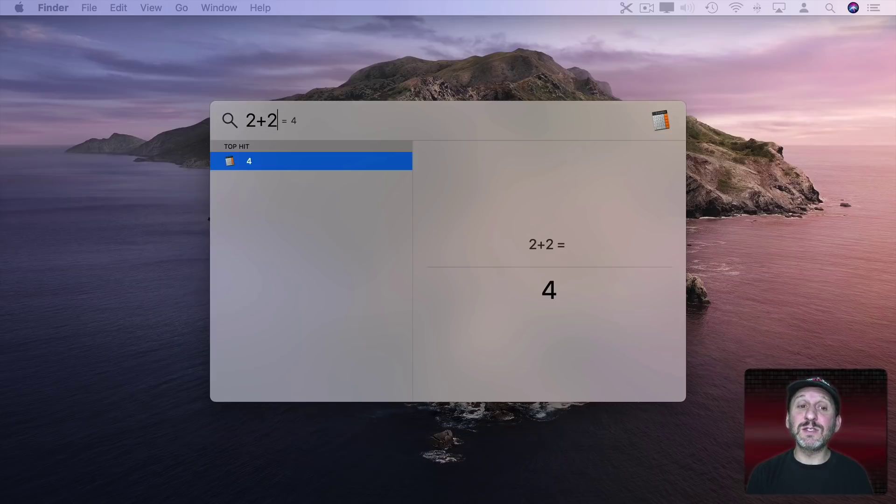
pyautogui.press('Escape')
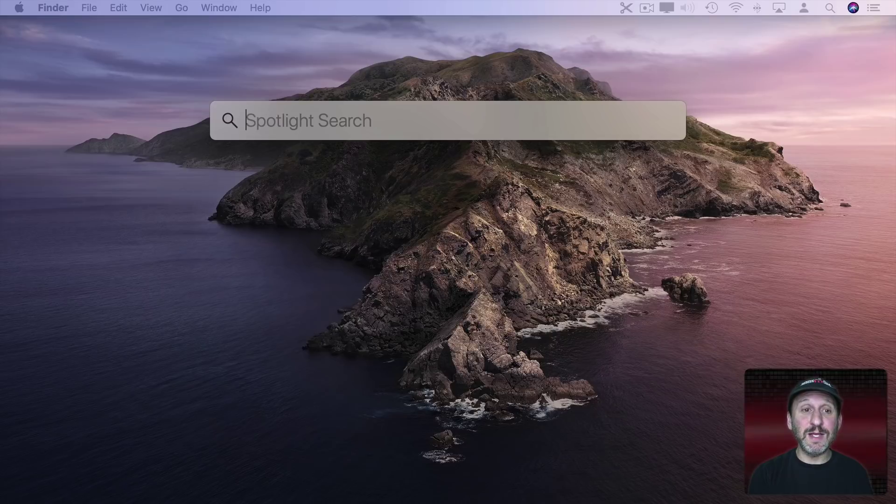
pyautogui.write('(6+')
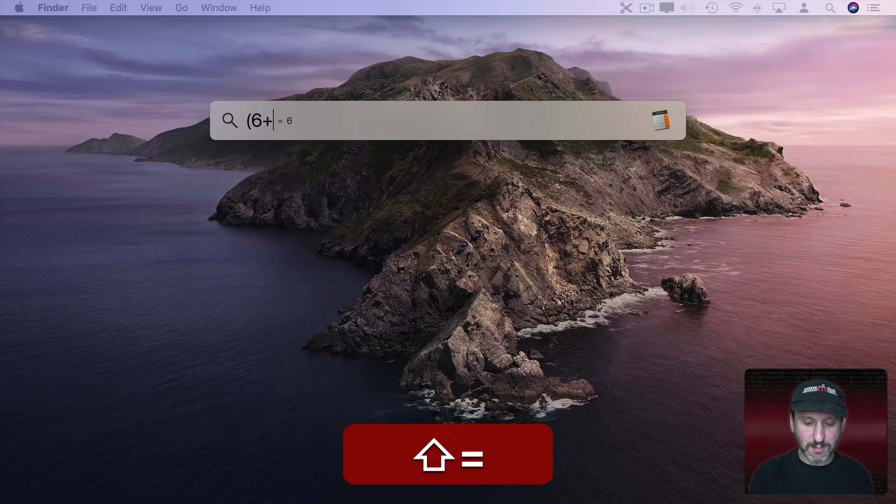
pyautogui.write('9)*5')
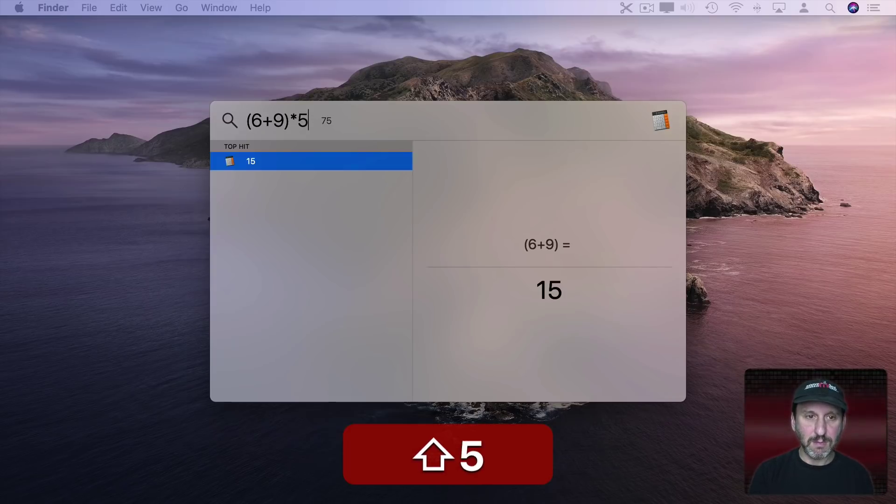
# Step: Calculate sin(.6) and sqrt(9) in Spotlight, then ask Siri to calculate 2874÷3
pyautogui.press('super+a')
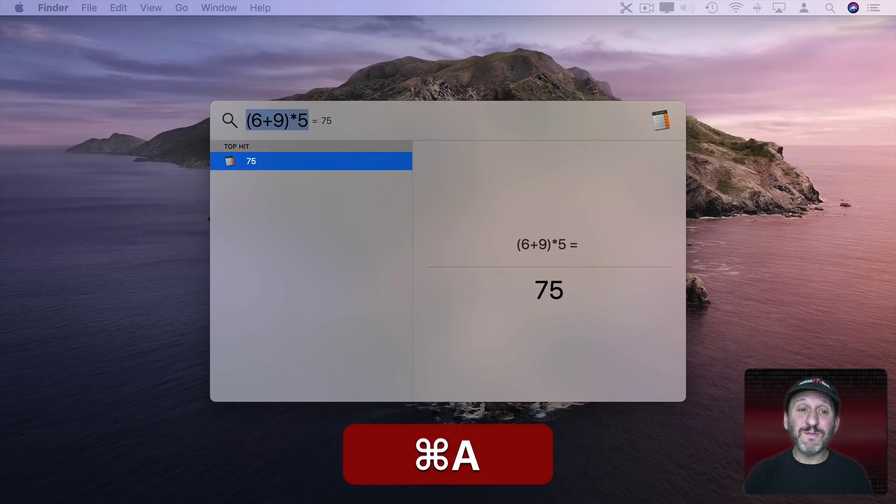
pyautogui.write('sin(.6)')
pyautogui.press('super+a')
pyautogui.write('sqrt(9)')
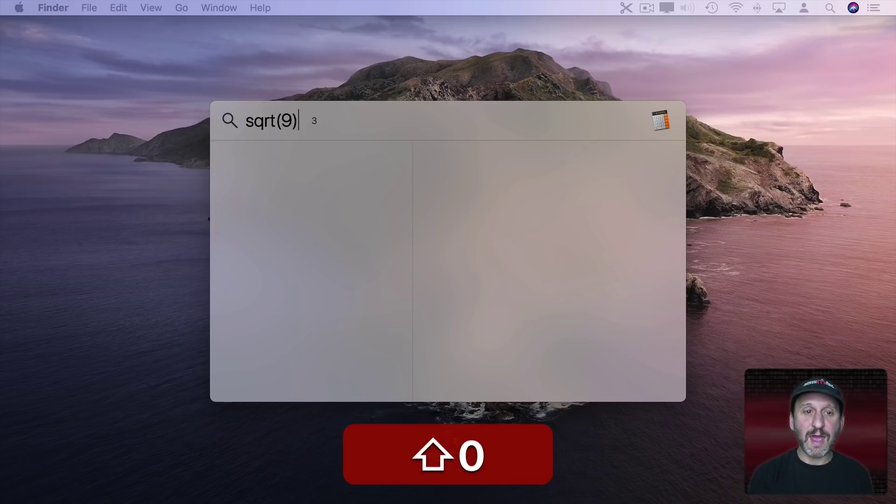
pyautogui.click(800, 50)
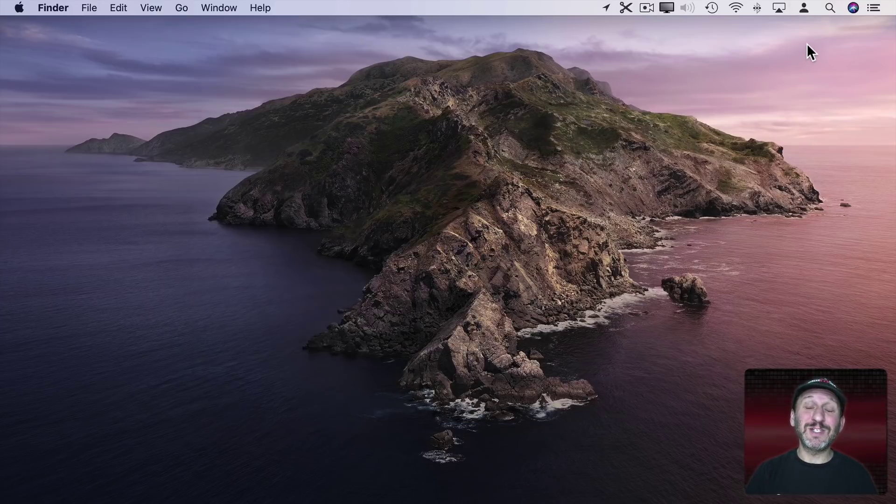
pyautogui.click(854, 7)
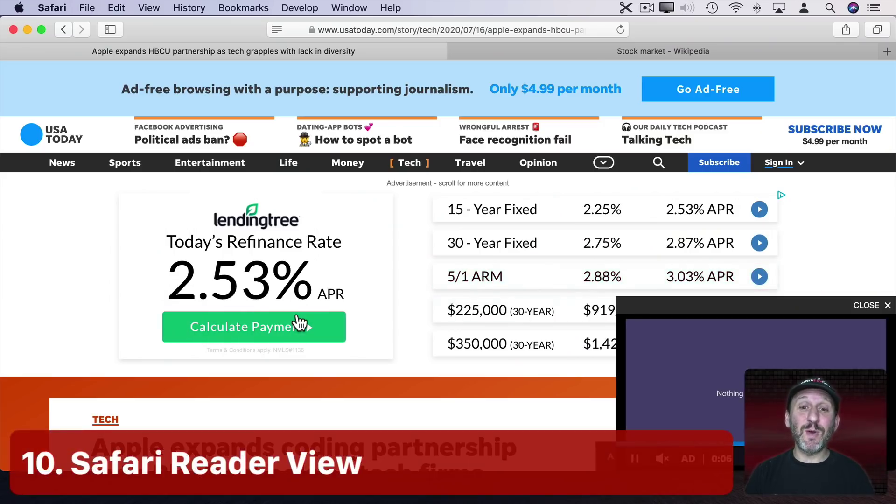
# Step: Switch the USA Today HBCU article to Reader View
pyautogui.scroll(-15, 298, 322)
pyautogui.scroll(-4, 297, 321)
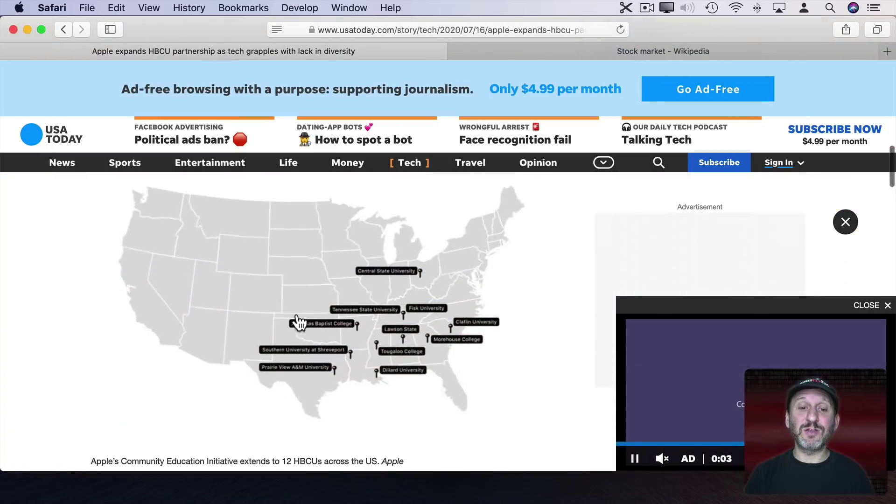
pyautogui.scroll(12, 301, 290)
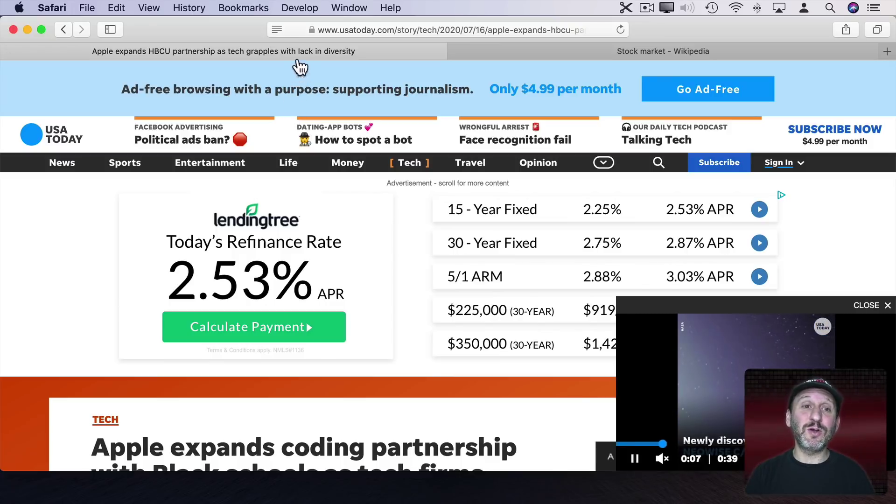
pyautogui.click(278, 30)
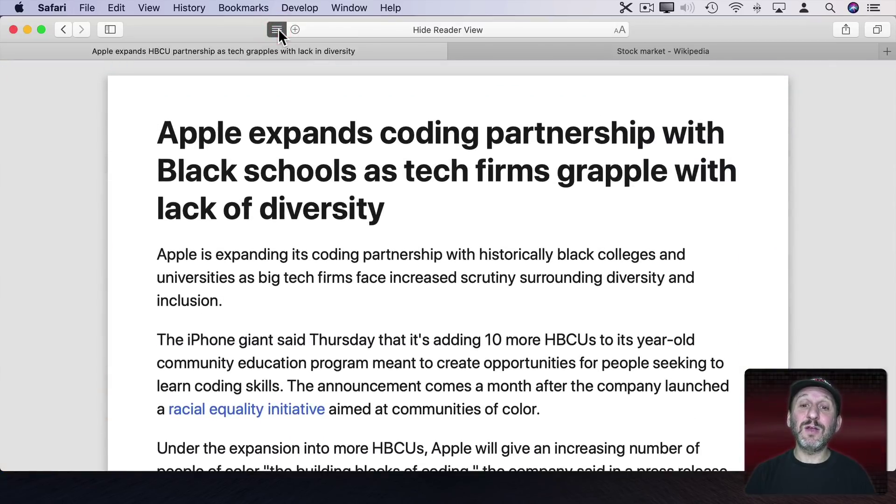
pyautogui.click(149, 8)
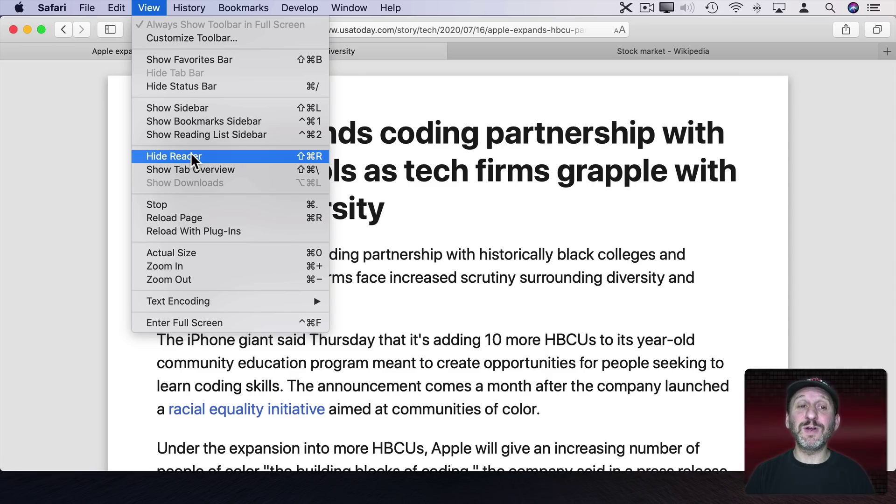
pyautogui.click(286, 202)
# Step: Browse the Reader article and bring up its text size, background and font options
pyautogui.scroll(-10, 386, 367)
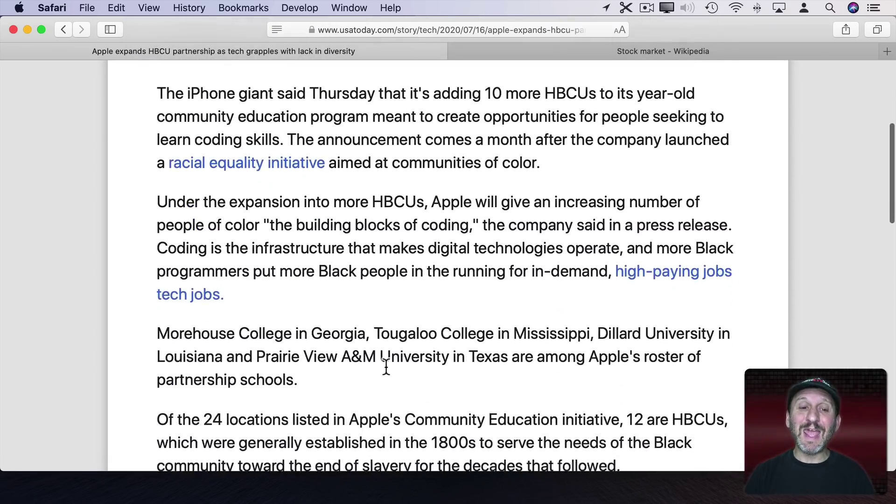
pyautogui.scroll(-20, 386, 368)
pyautogui.scroll(20, 386, 367)
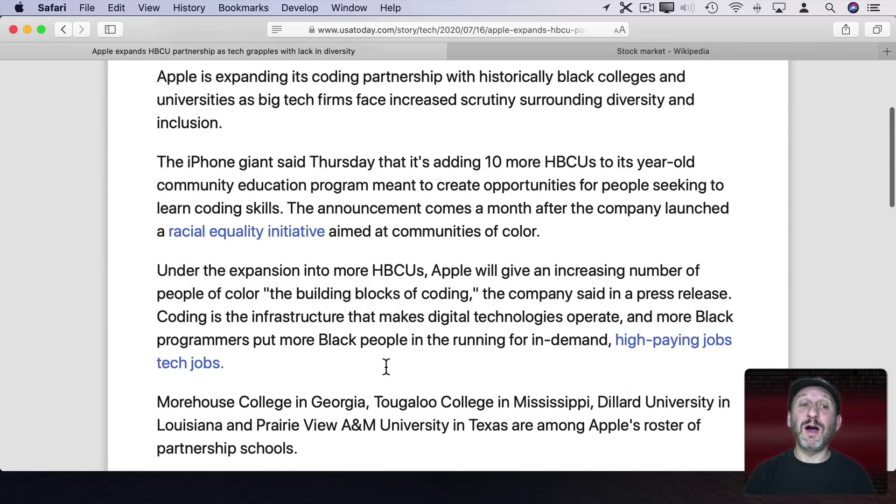
pyautogui.scroll(5, 387, 368)
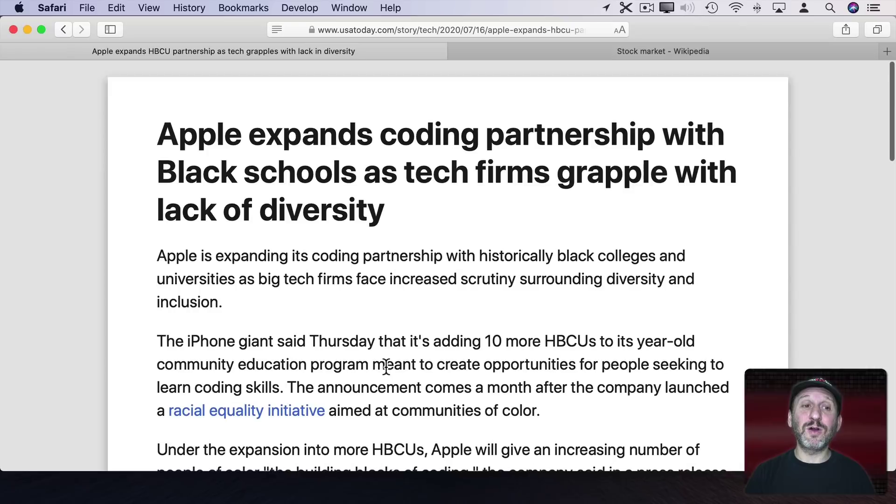
pyautogui.click(621, 28)
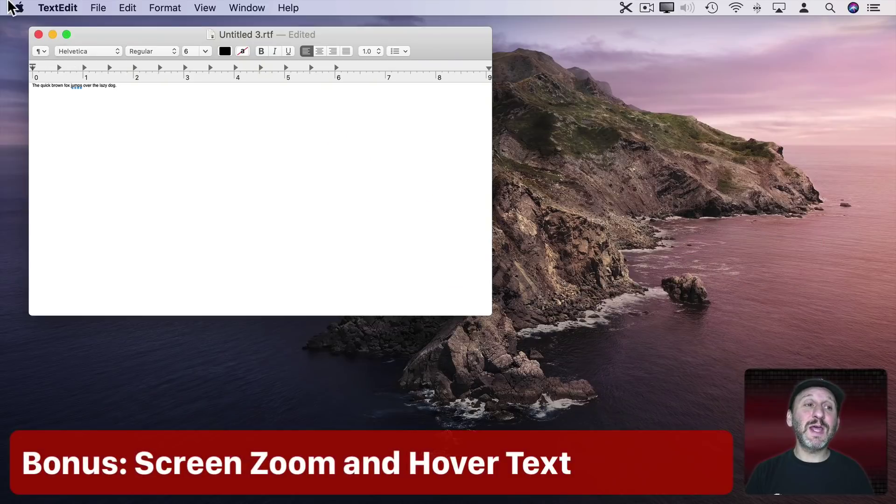
# Step: Open System Preferences from the Apple menu and go to Accessibility > Zoom
pyautogui.click(17, 7)
pyautogui.click(34, 46)
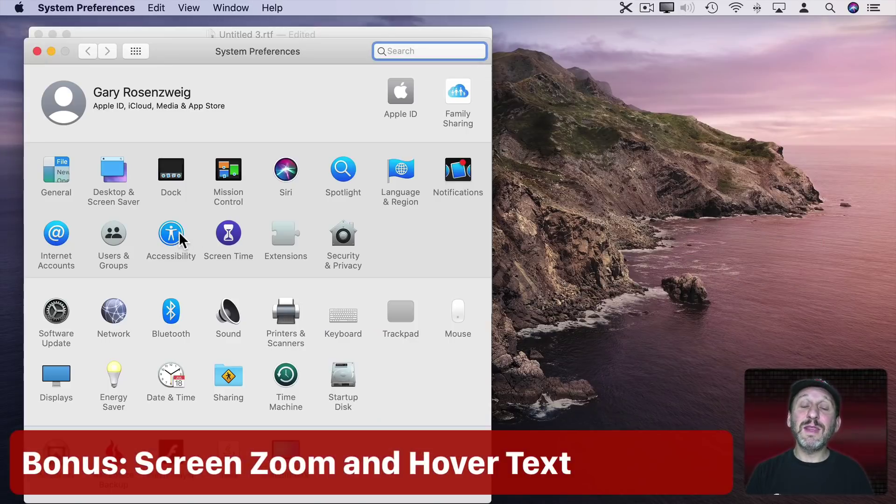
pyautogui.click(178, 232)
pyautogui.click(87, 166)
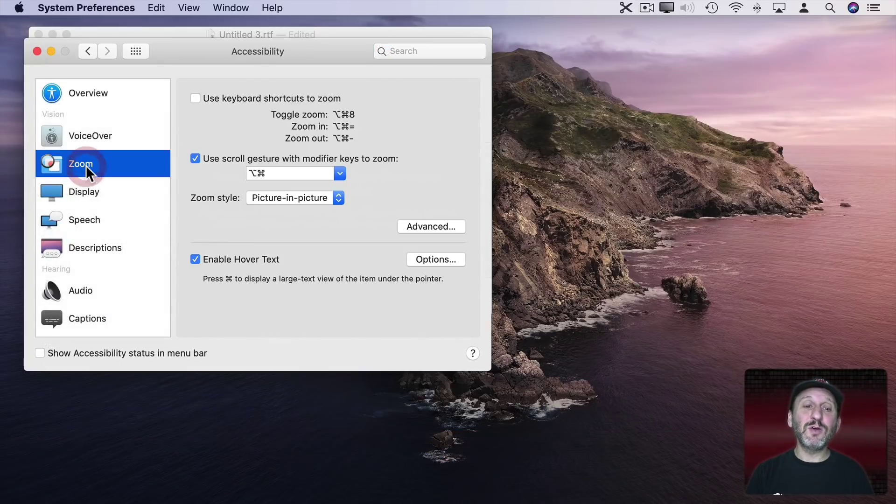
# Step: Move the Accessibility window aside and zoom the TextEdit sentence in and back out with ⌥⌘-scroll
pyautogui.click(296, 198)
pyautogui.moveTo(275, 61); pyautogui.dragTo(672, 62)
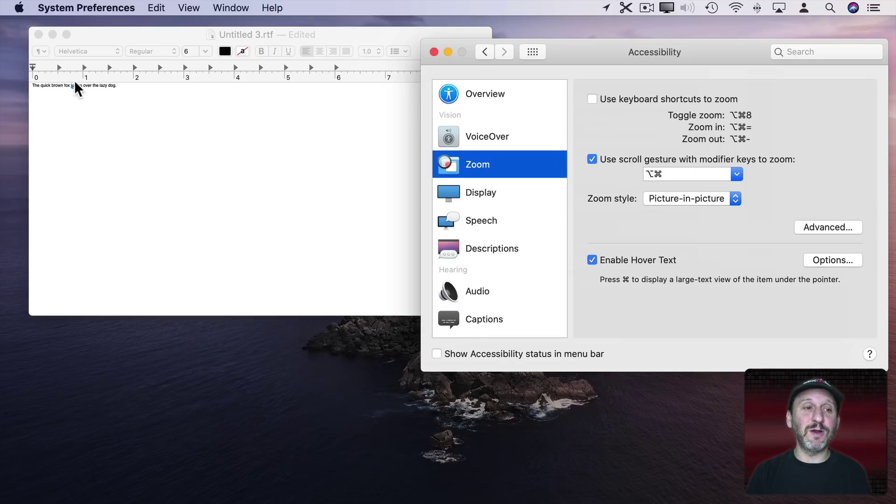
pyautogui.press('alt+super')
pyautogui.scroll(5, 74, 85)
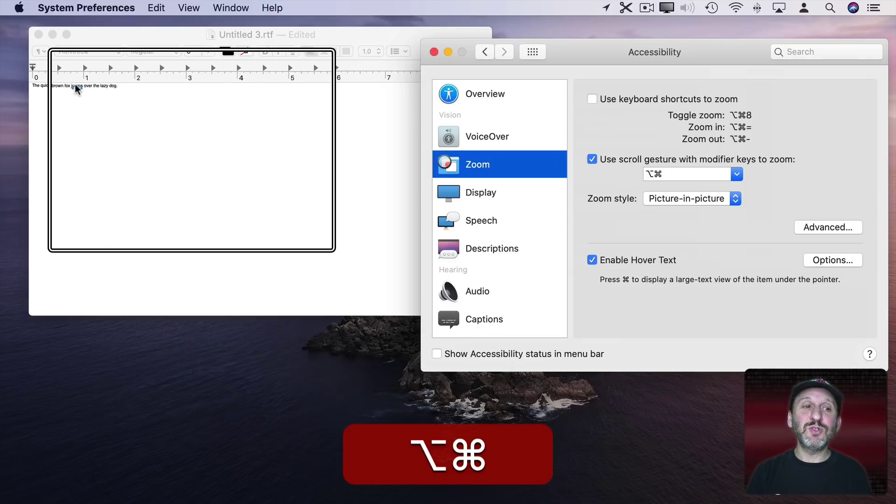
pyautogui.scroll(5, 76, 76)
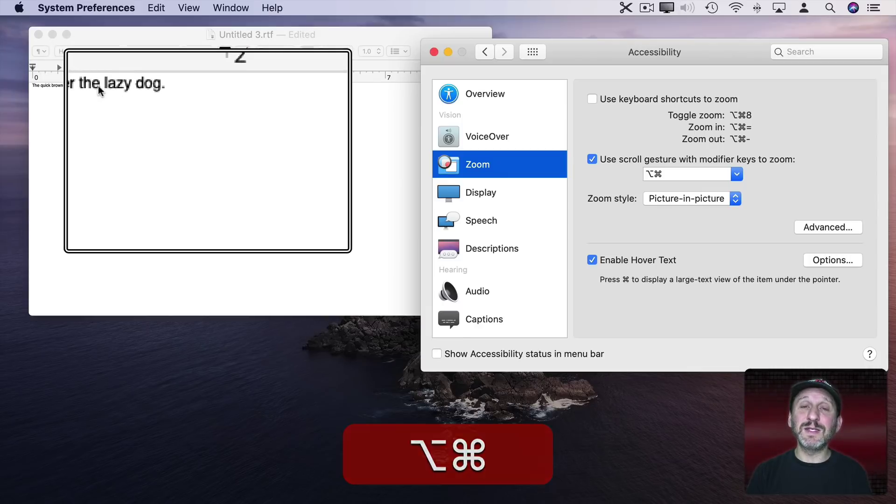
pyautogui.press('alt+super')
pyautogui.scroll(-3, 67, 87)
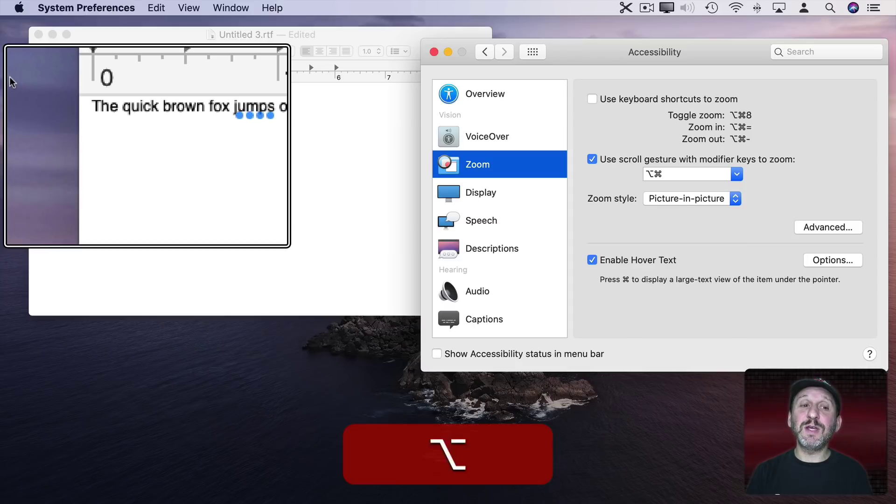
pyautogui.scroll(-5, 9, 77)
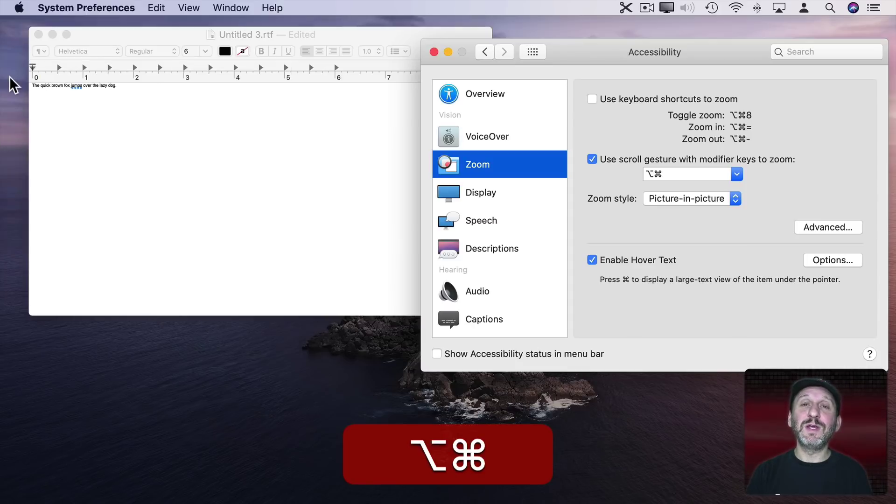
# Step: Review the Zoom style choices and Advanced options, keeping Picture-in-picture unchanged
pyautogui.click(682, 196)
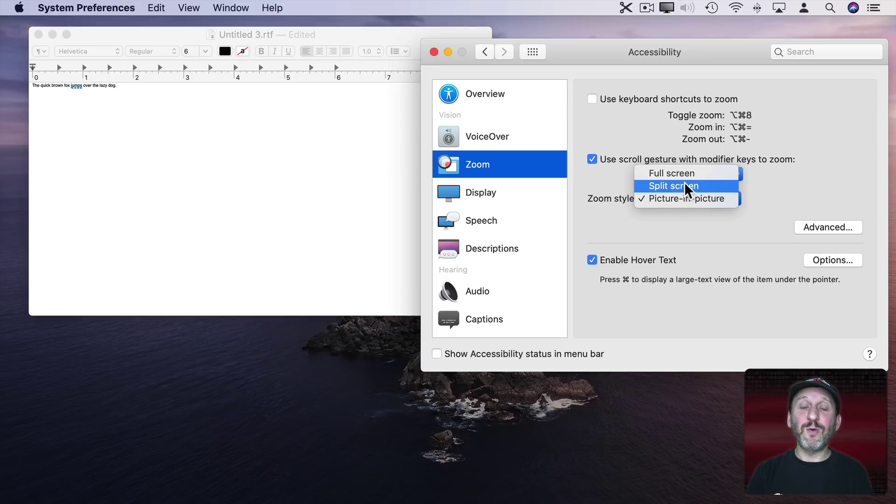
pyautogui.click(782, 215)
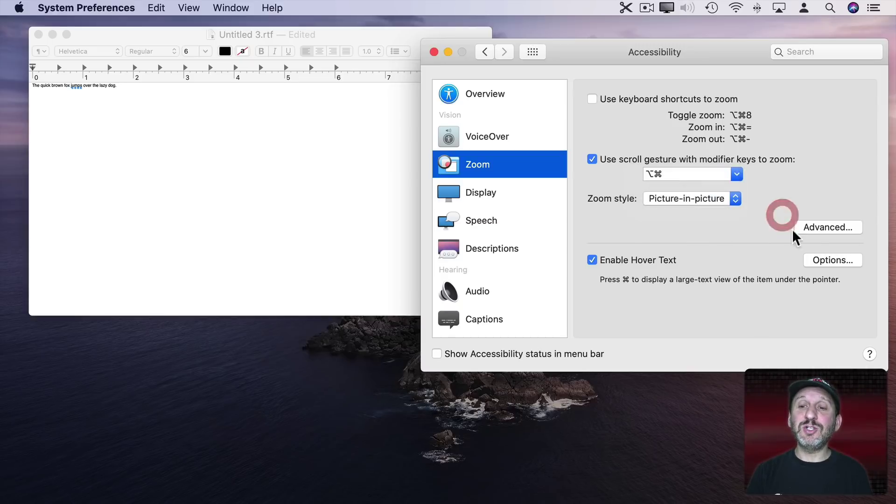
pyautogui.click(822, 228)
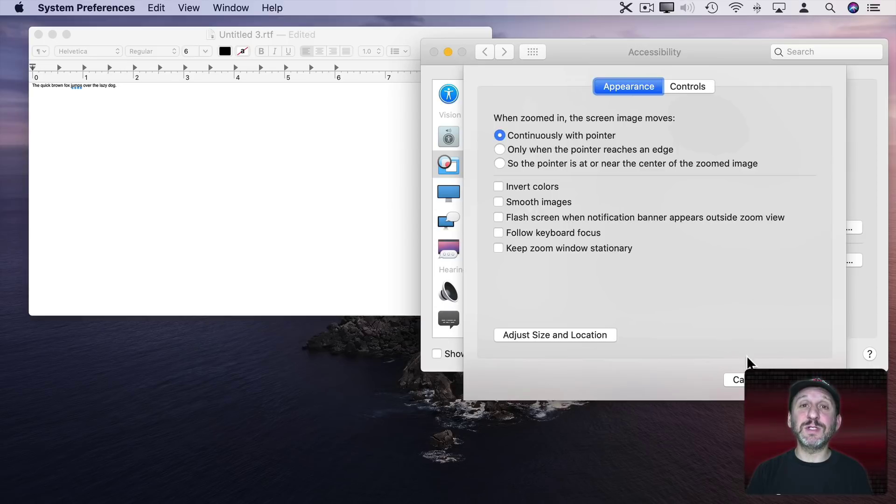
pyautogui.click(788, 379)
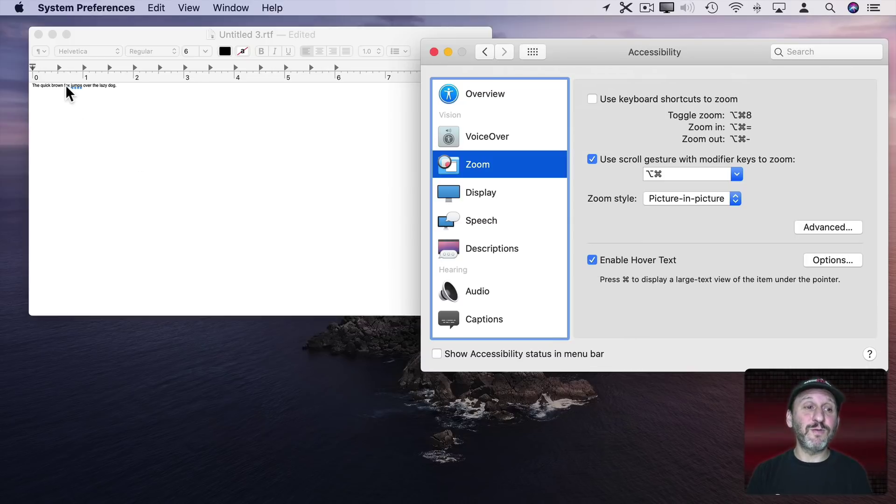
# Step: Hold ⌘ over the tiny fox sentence to display it as large Hover Text
pyautogui.press('super')
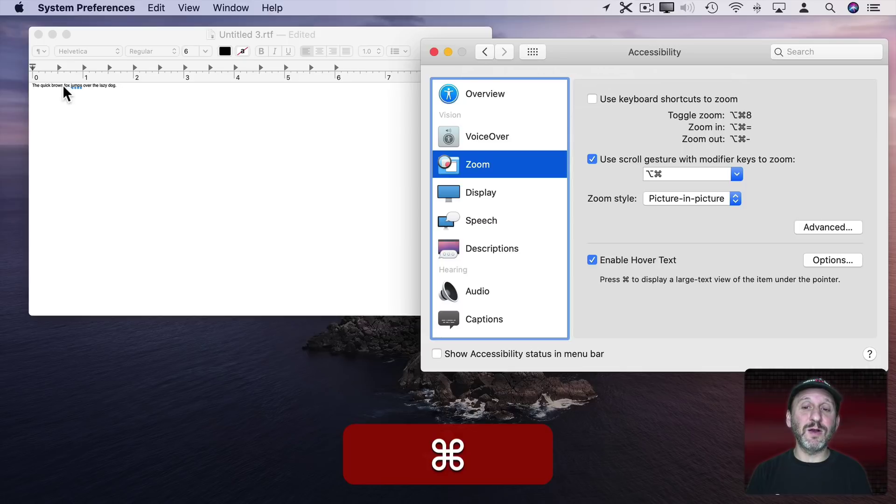
pyautogui.moveTo(70, 89)
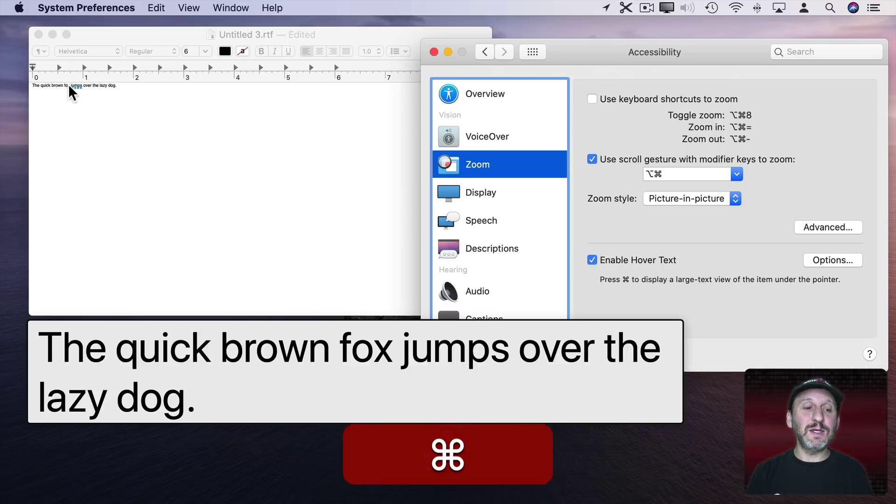